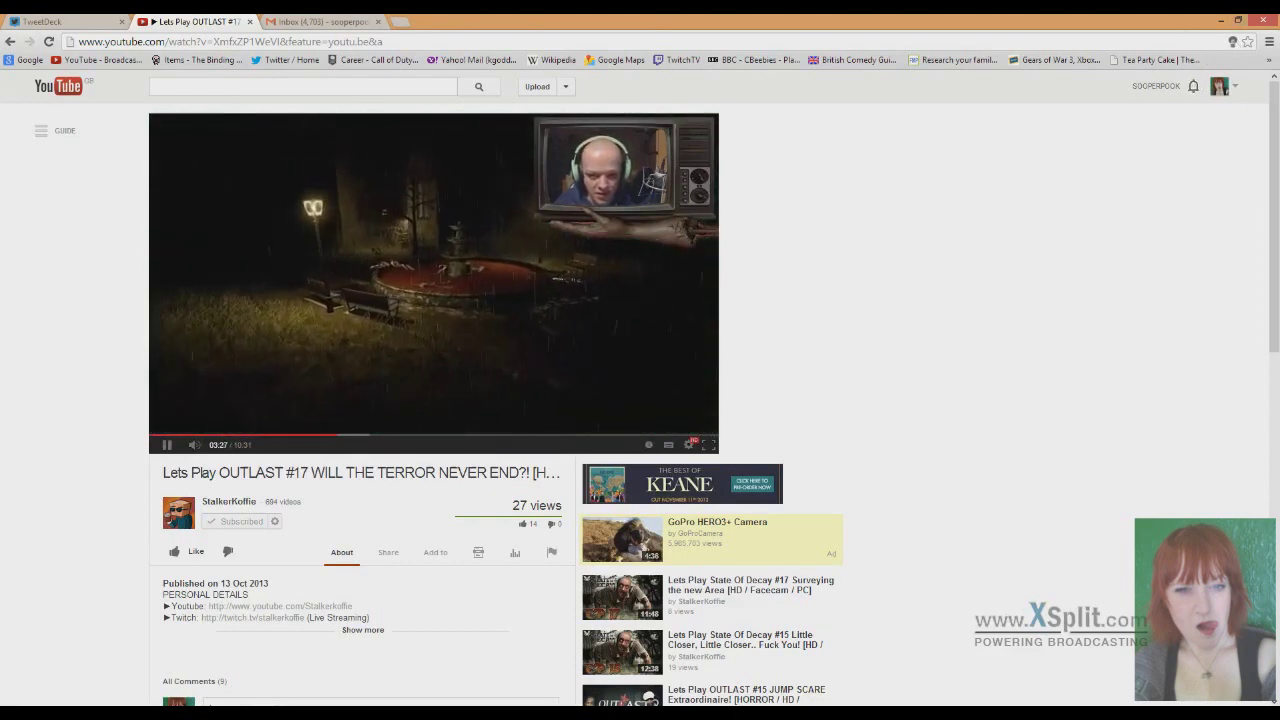
- Dim the YouTube page around the playing Outlast #17 video with the lamp icon
left_click(1233, 42)
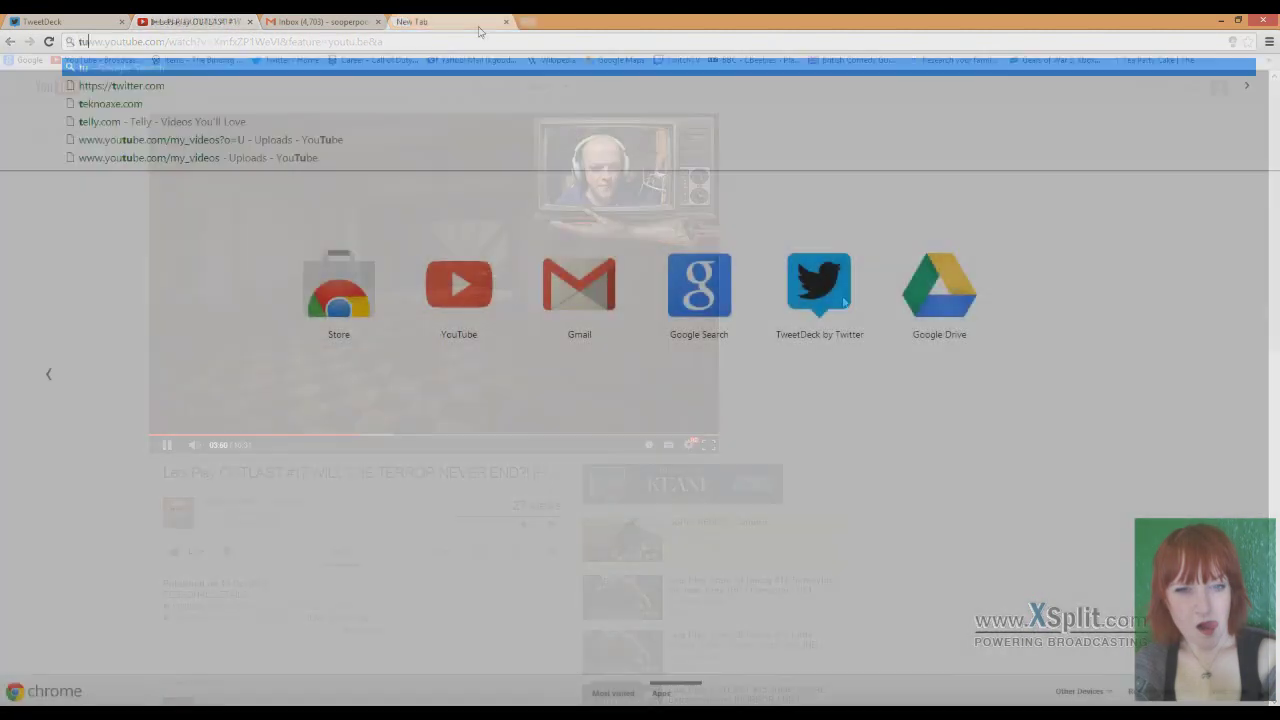
- Search Google for 'turn off the lights' and open the extension's Chrome Web Store page
type("turn off")
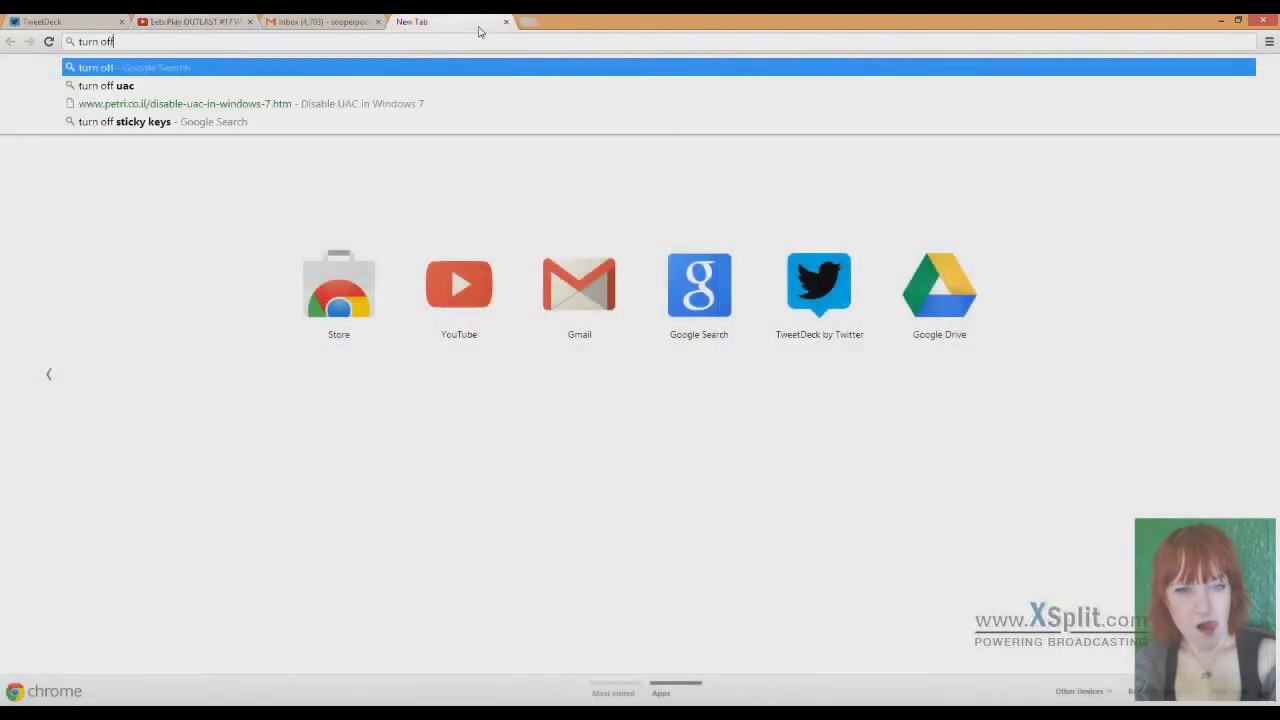
type(" the lights")
key("Return")
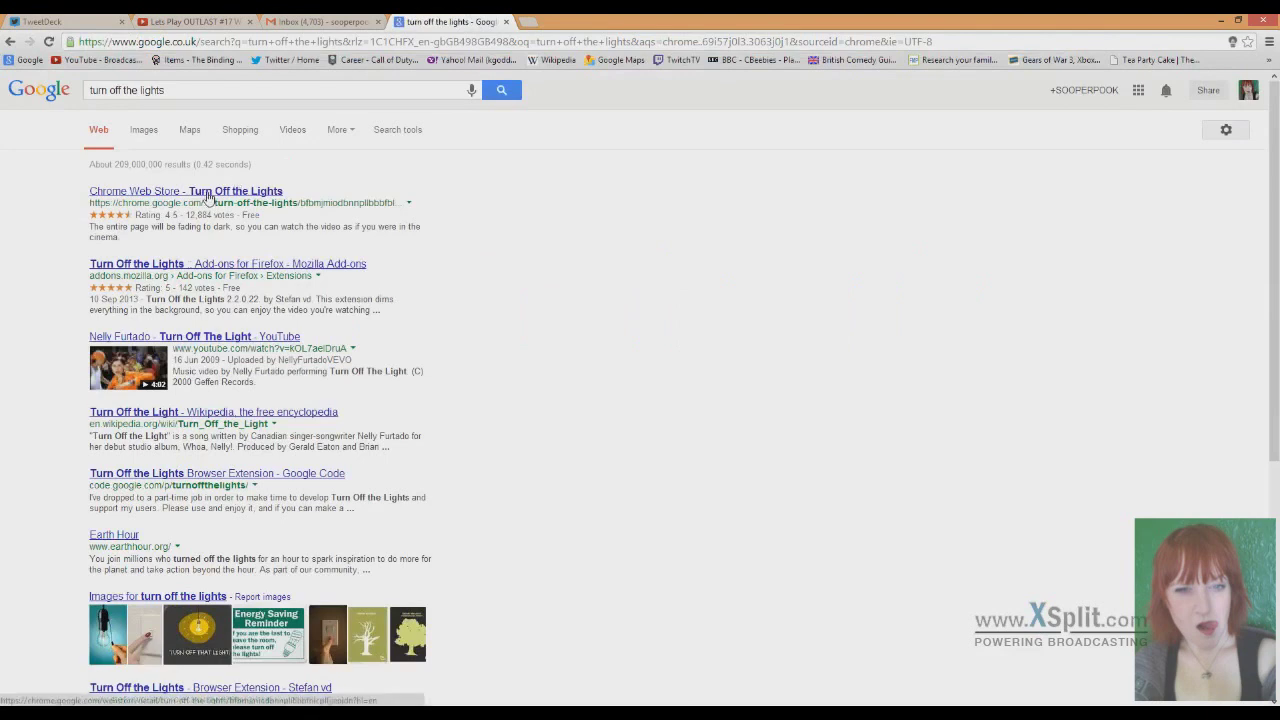
left_click(208, 192)
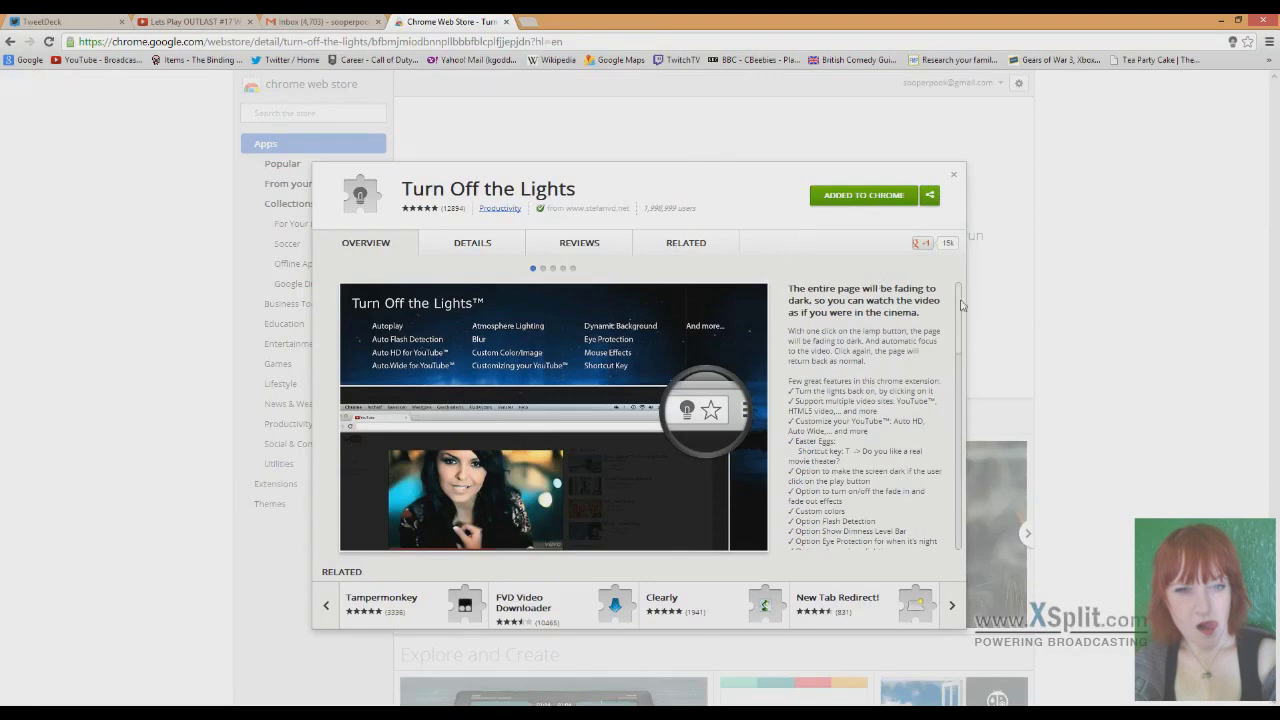
- Drag the listing's screenshot carousel along to the Atmosphere Lighting preview video
mouse_move(960, 299)
left_mouse_down()
mouse_move(956, 365)
mouse_move(977, 297)
left_mouse_up()
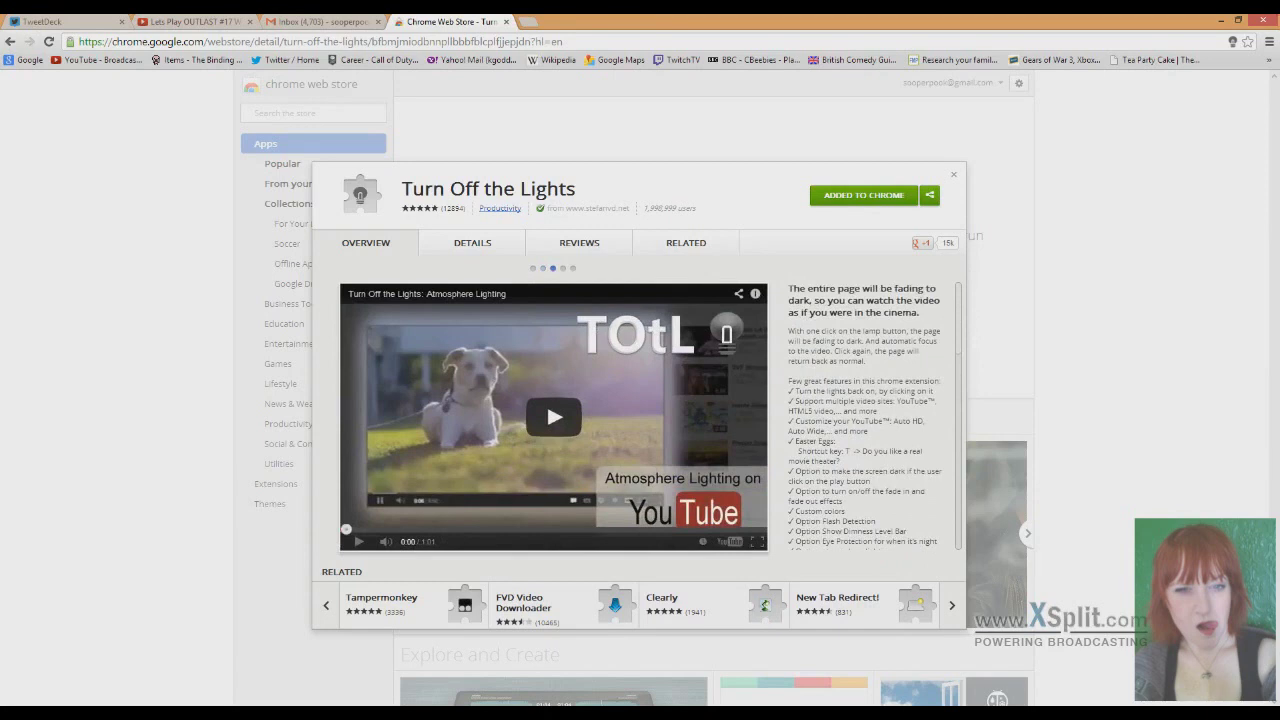
- Close the listing dialog and open Turn Off the Lights Options via Settings > Extensions
left_click(977, 297)
left_click(1268, 41)
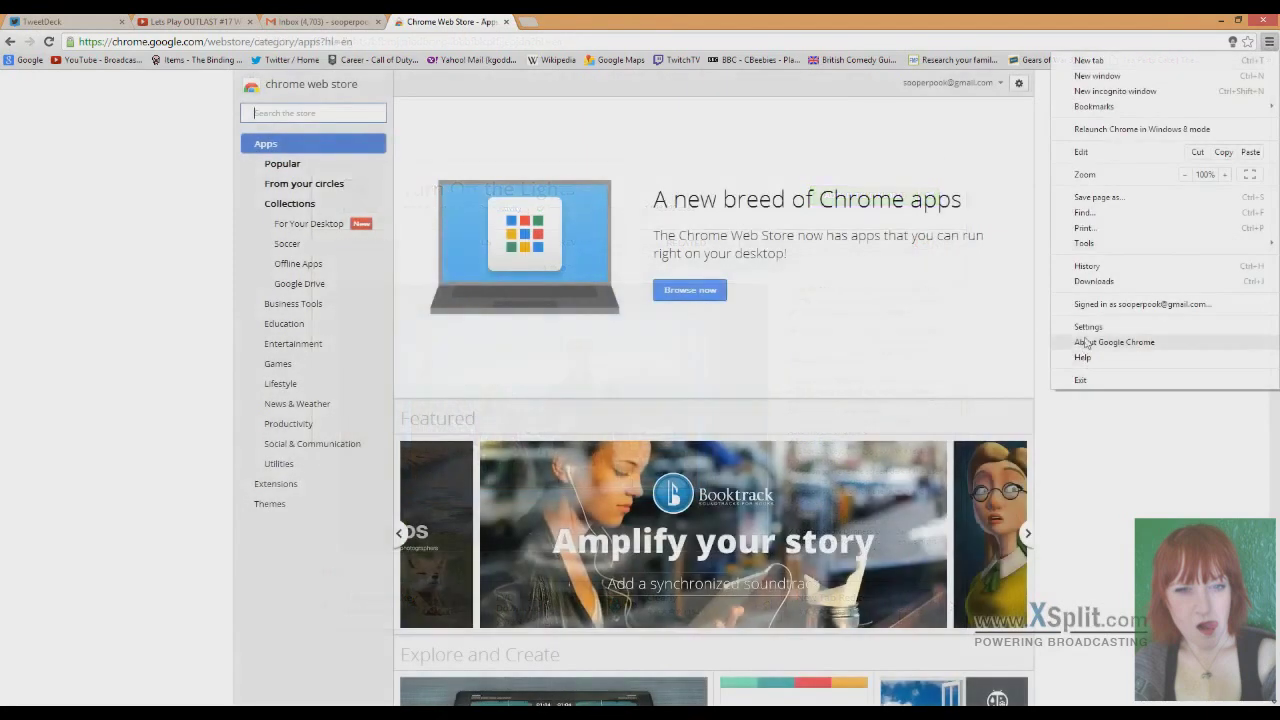
left_click(1090, 327)
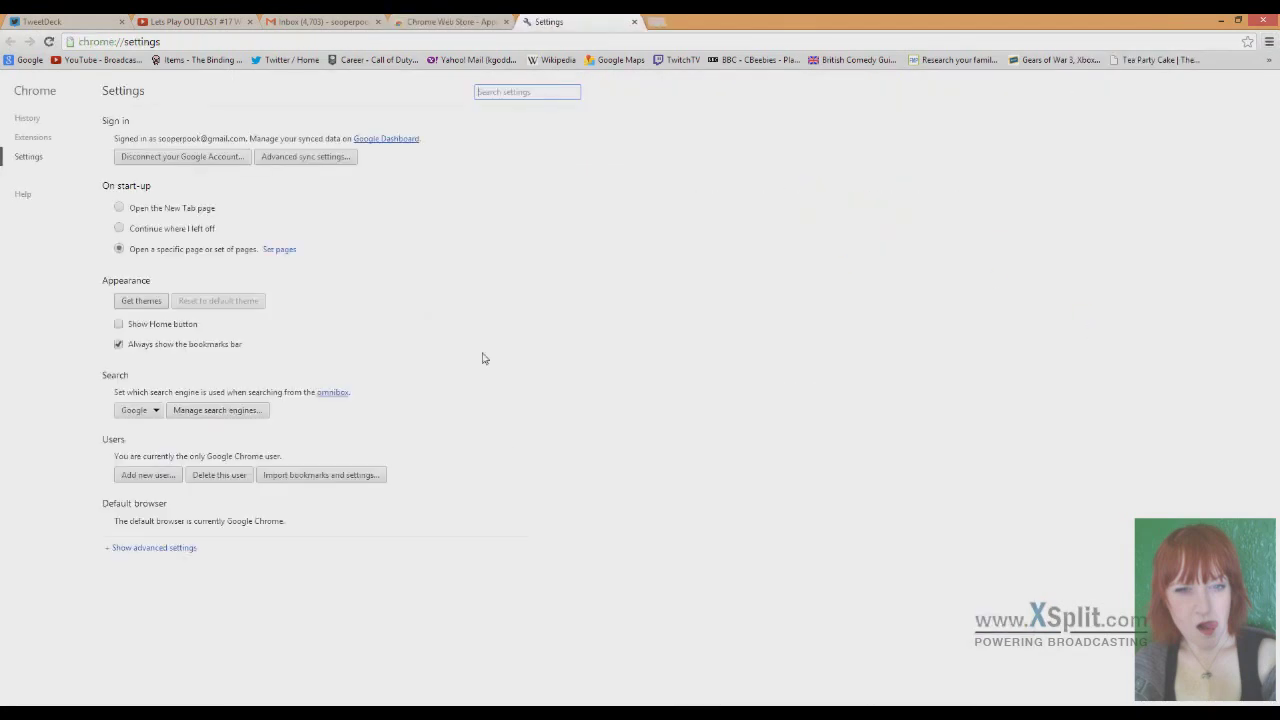
left_click(42, 140)
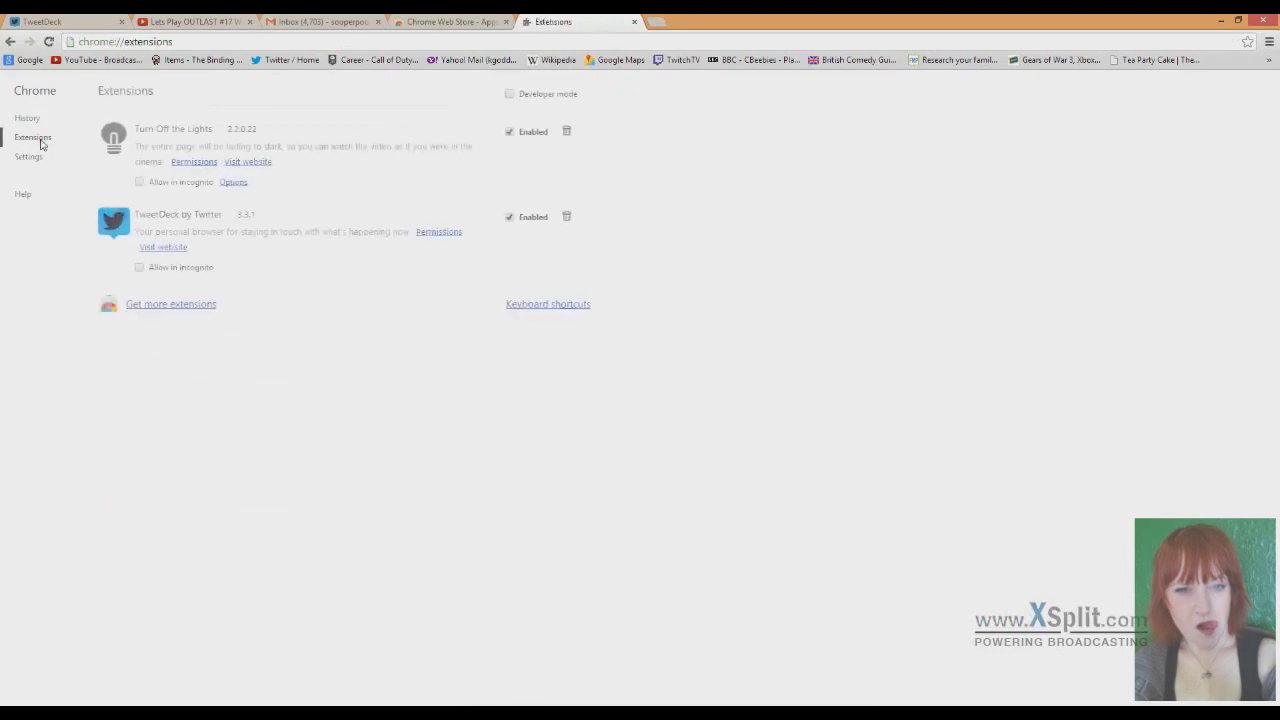
left_click(237, 182)
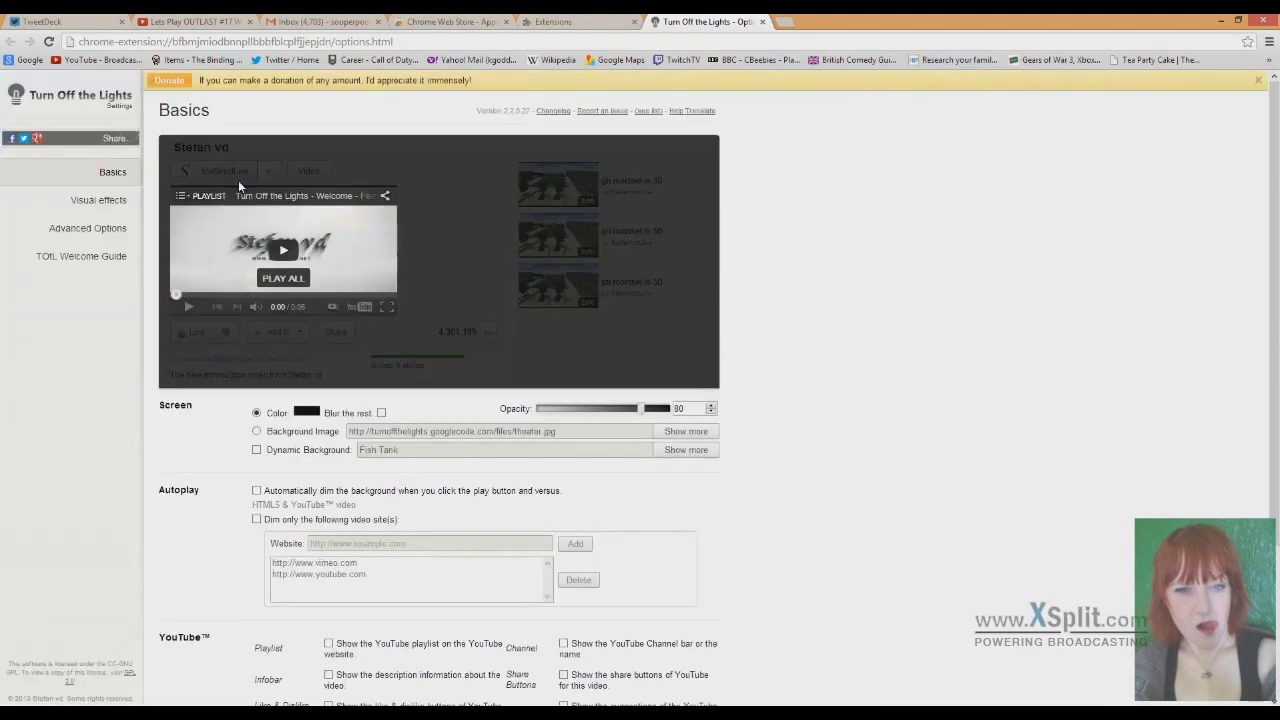
- Use a background image, preview fish tank, mountain and waterfall, then settle on the red curtain
left_click(285, 440)
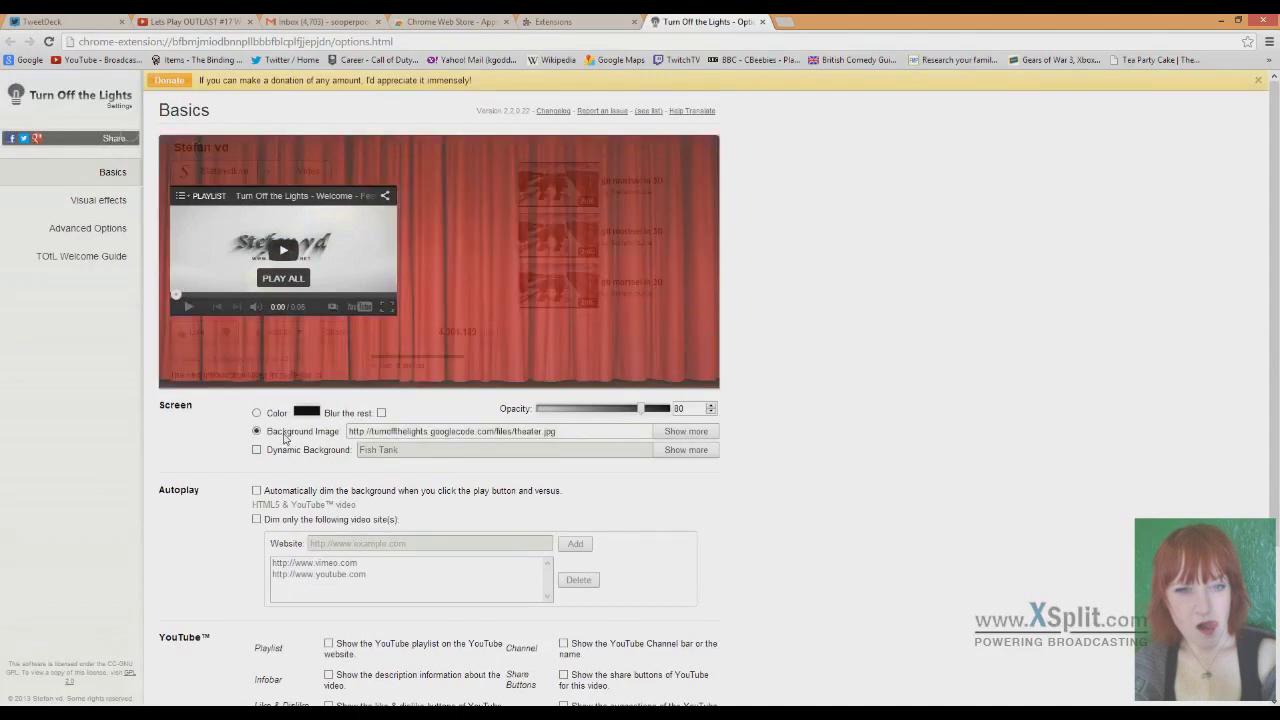
left_click(668, 432)
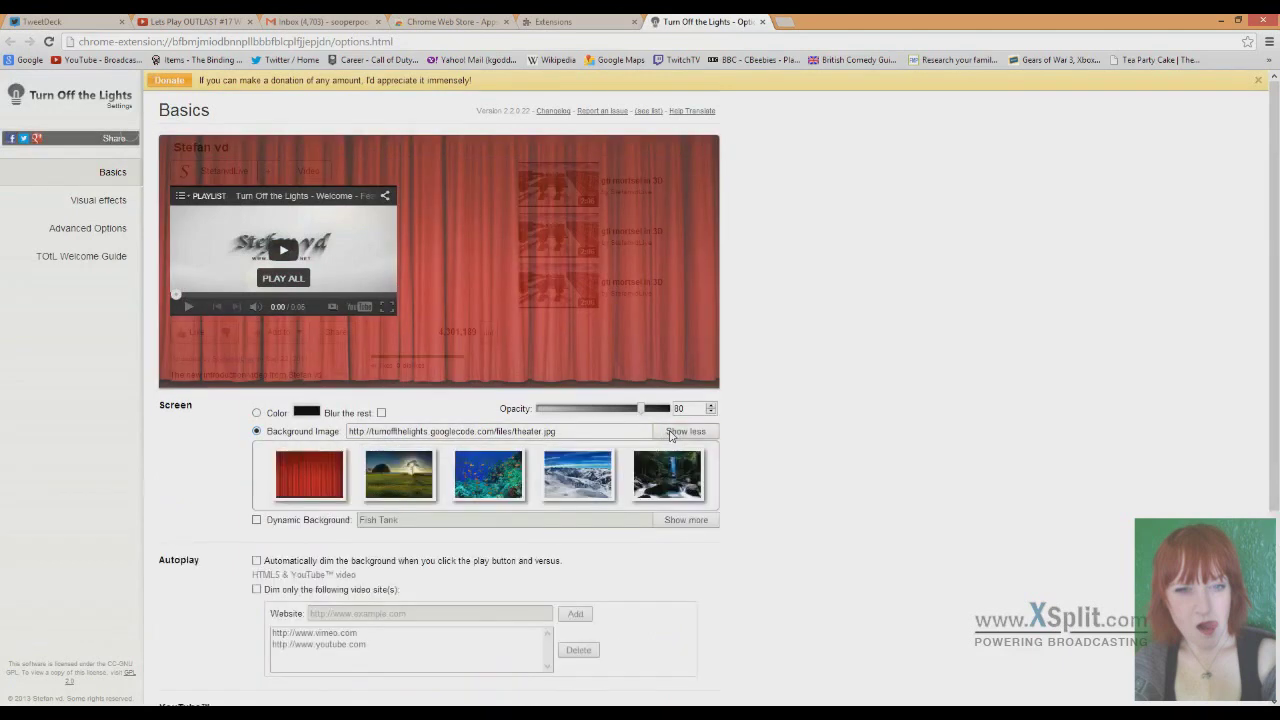
left_click(489, 478)
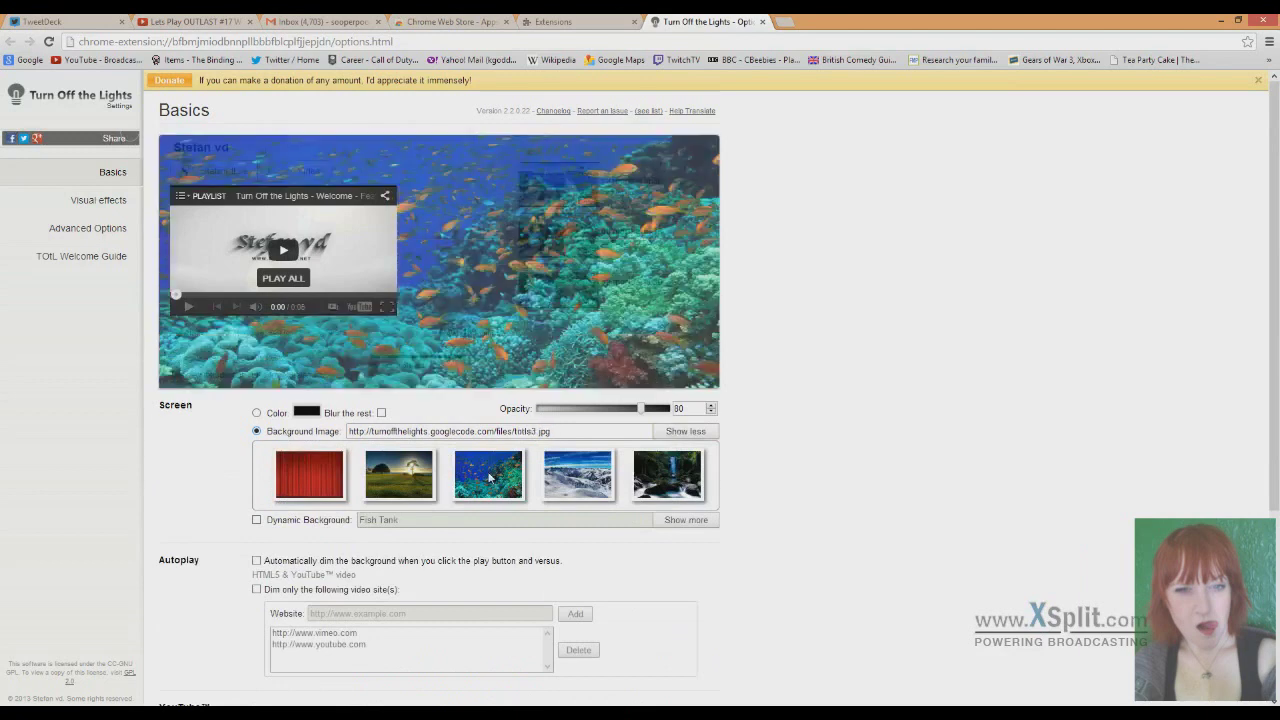
left_click(583, 481)
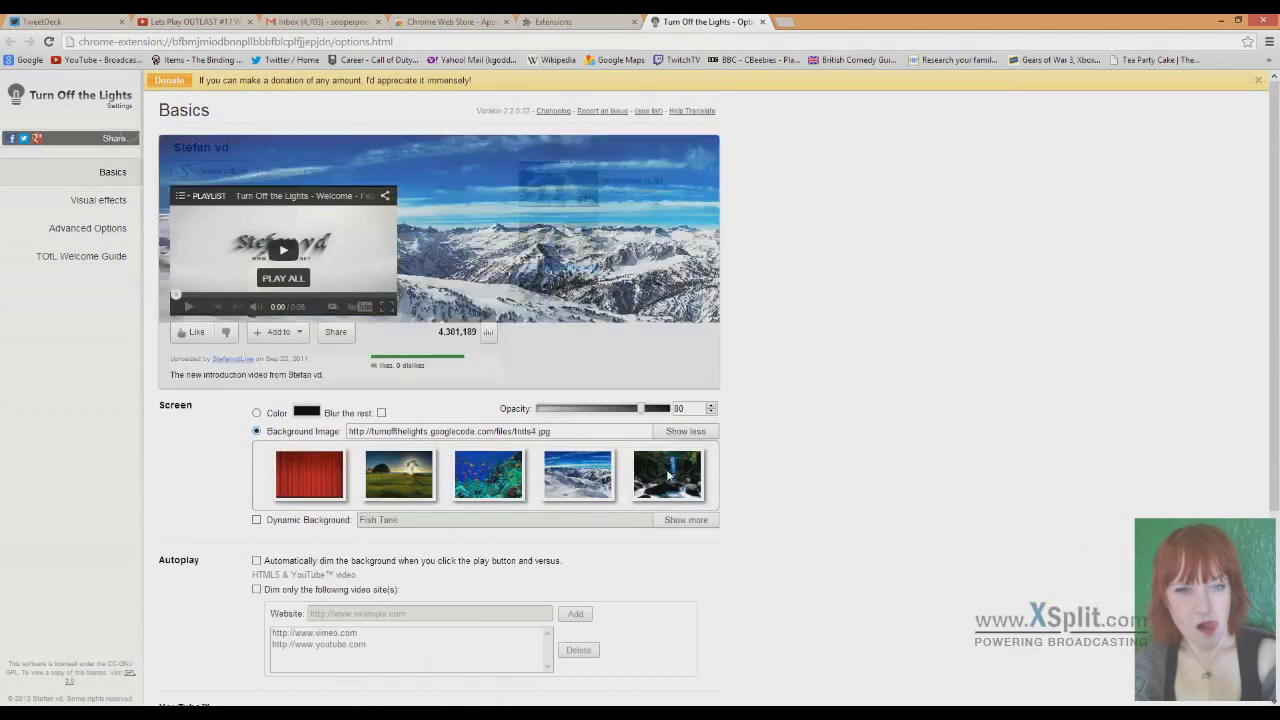
left_click(668, 477)
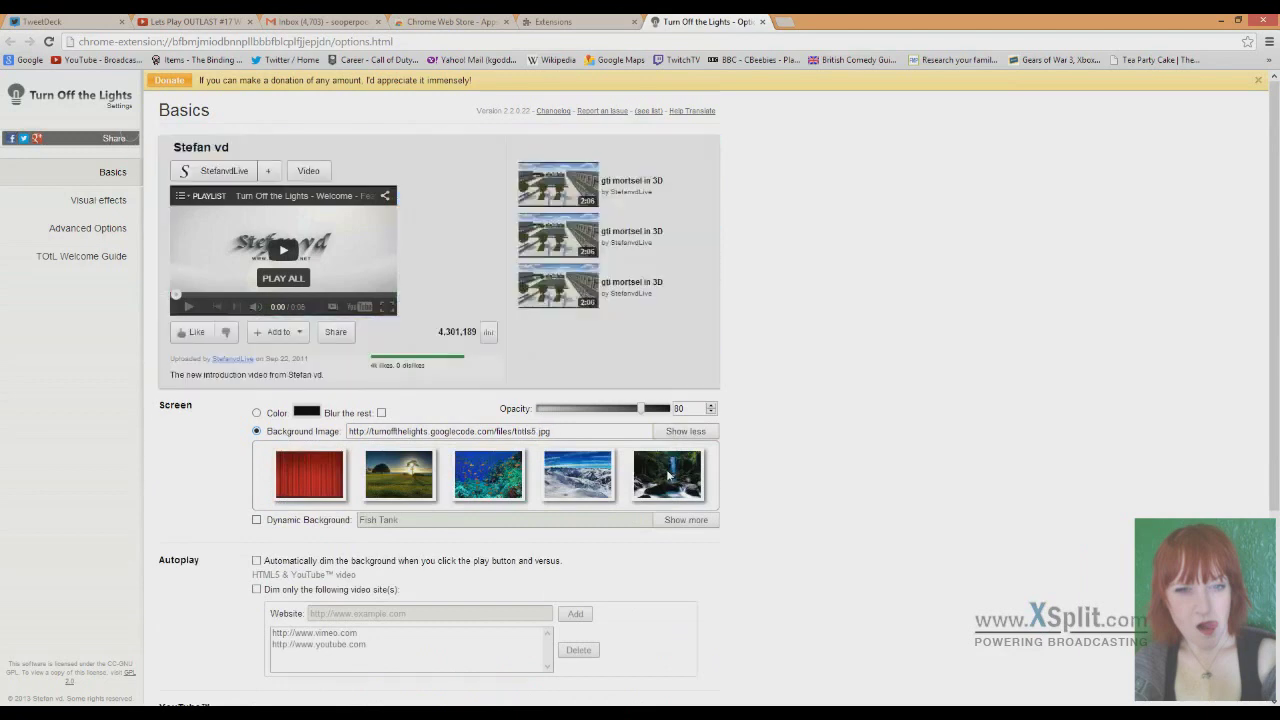
left_click(311, 482)
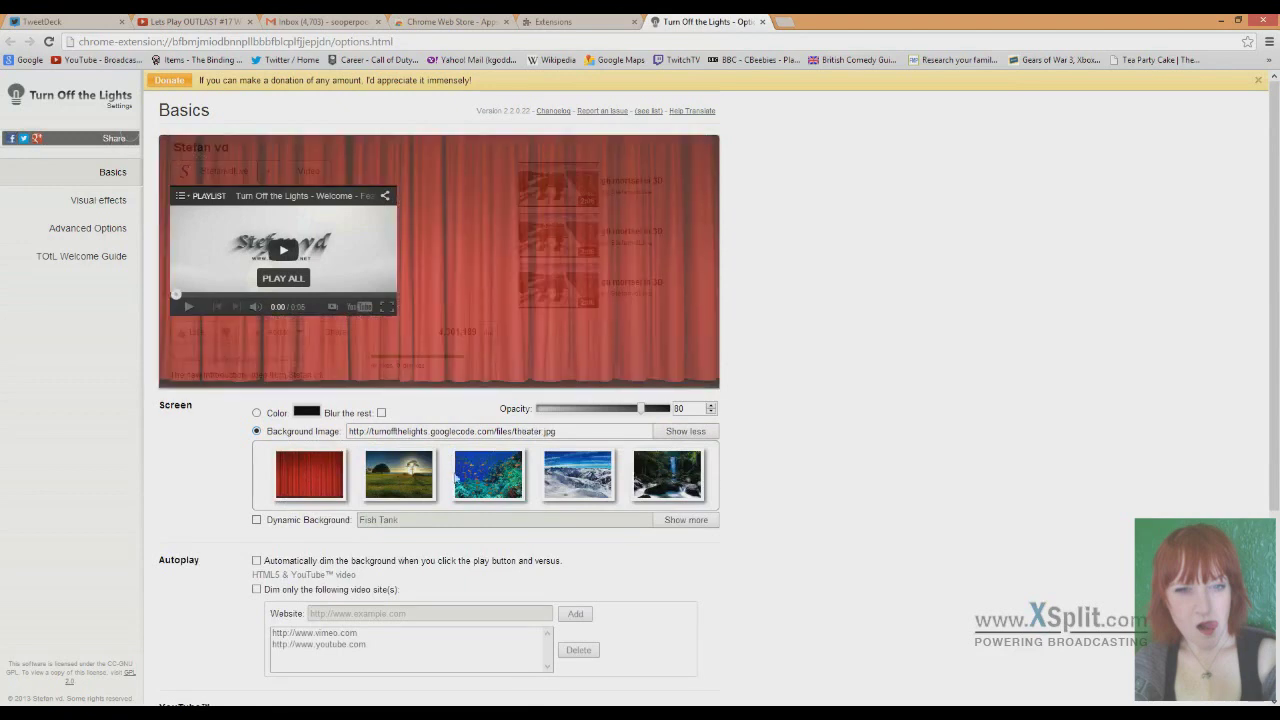
scroll(491, 506, "down", 2)
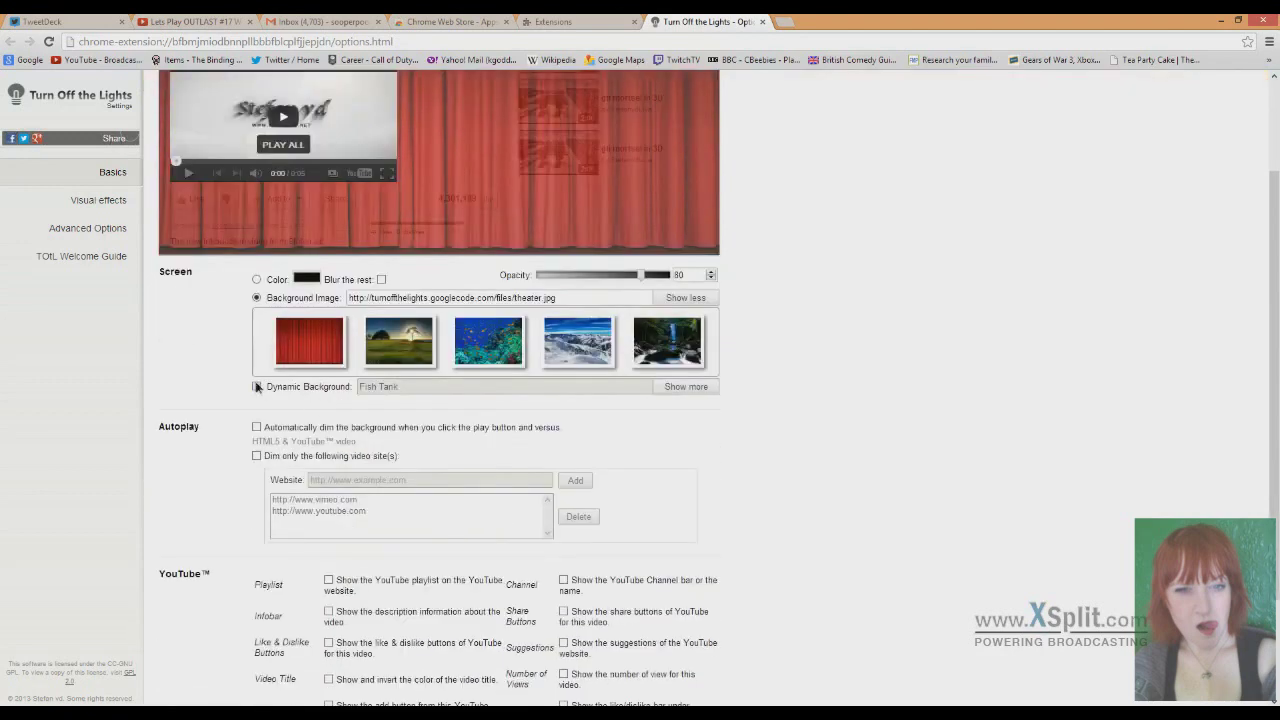
- Keep the dimmed screen a plain colour, briefly try background blur, and raise opacity to 83
left_click(257, 387)
scroll(257, 400, "up", 2)
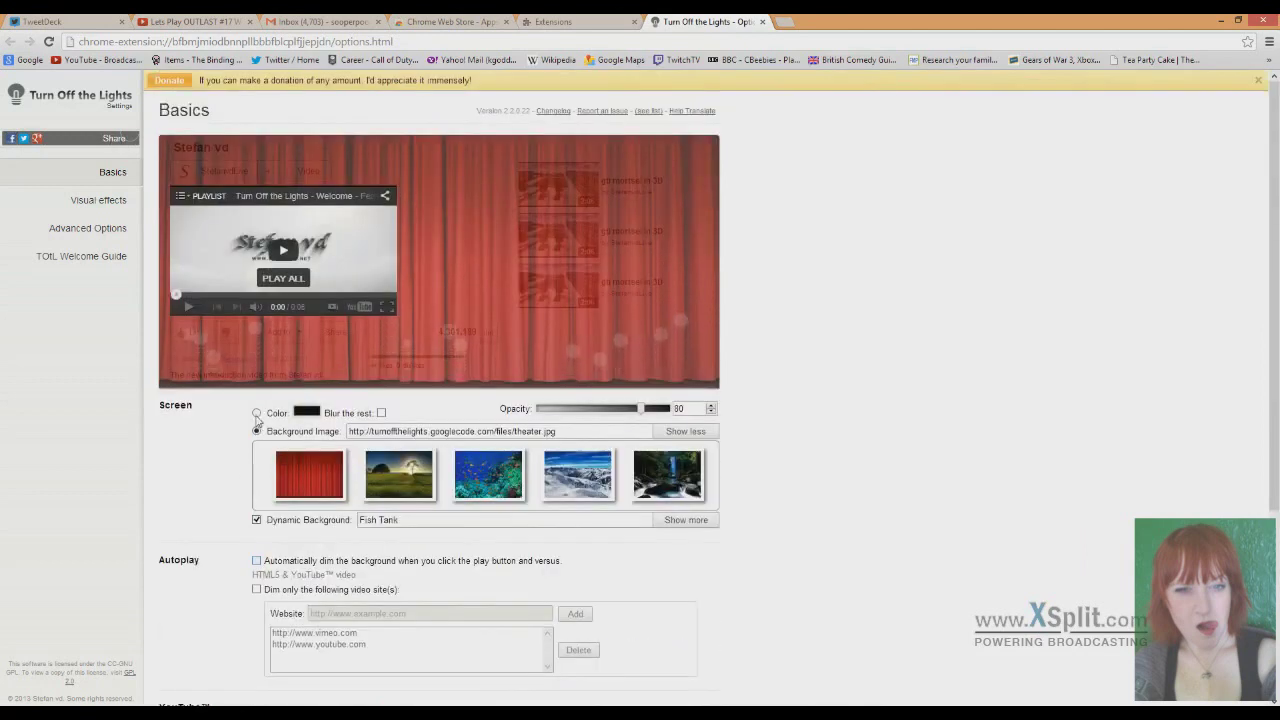
left_click(257, 413)
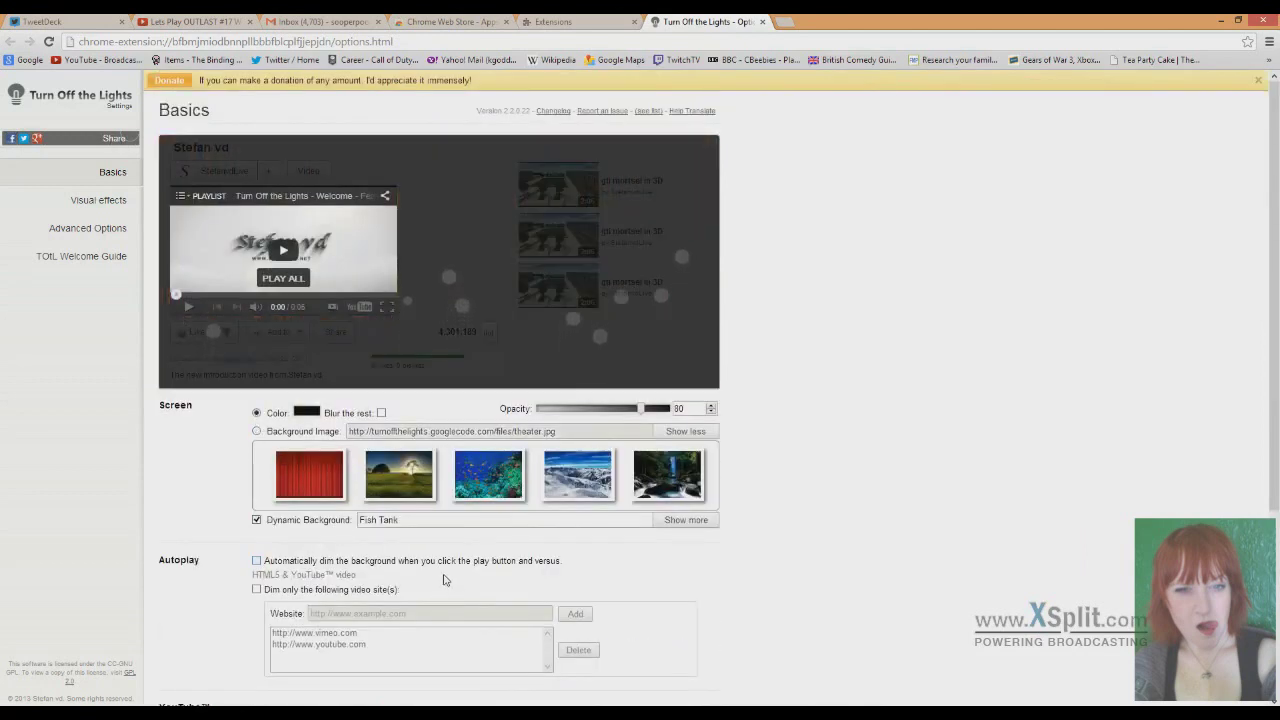
left_click(381, 413)
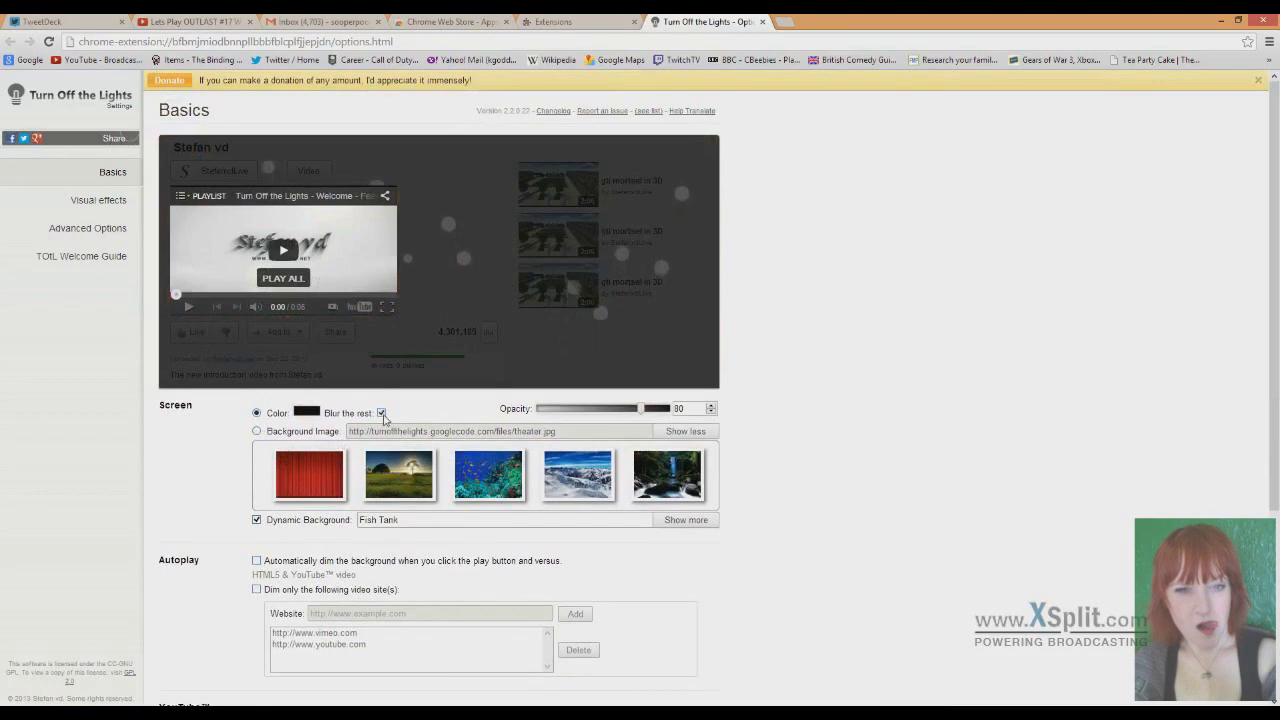
left_click_drag(640, 409, 656, 409)
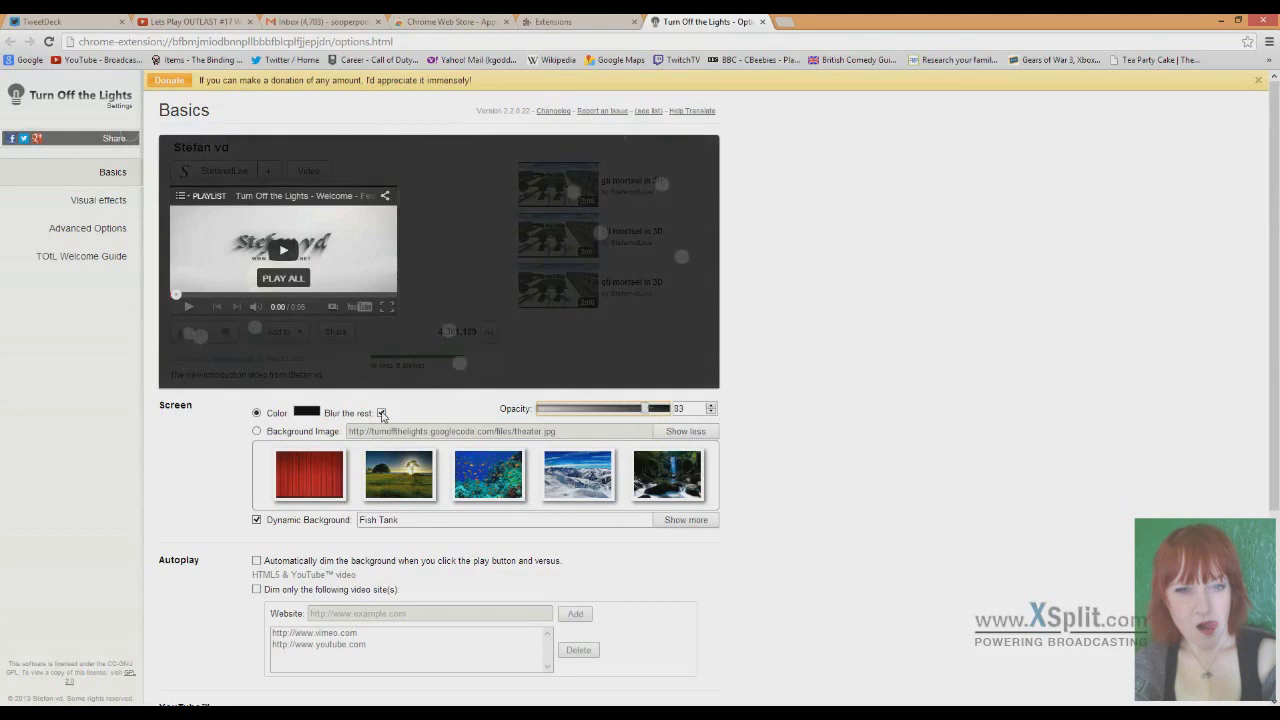
left_click(381, 413)
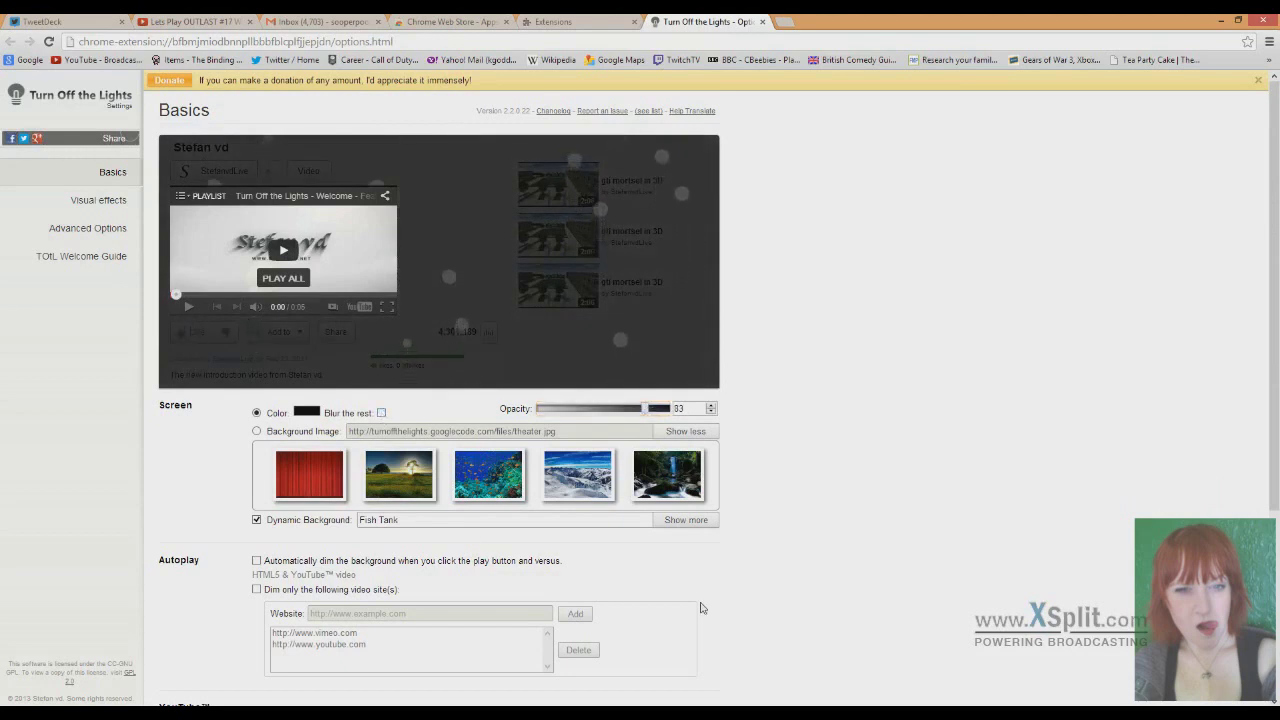
- Preview the Moving Clouds and Raindrops dynamic backgrounds, then switch dynamic background off
left_click(672, 520)
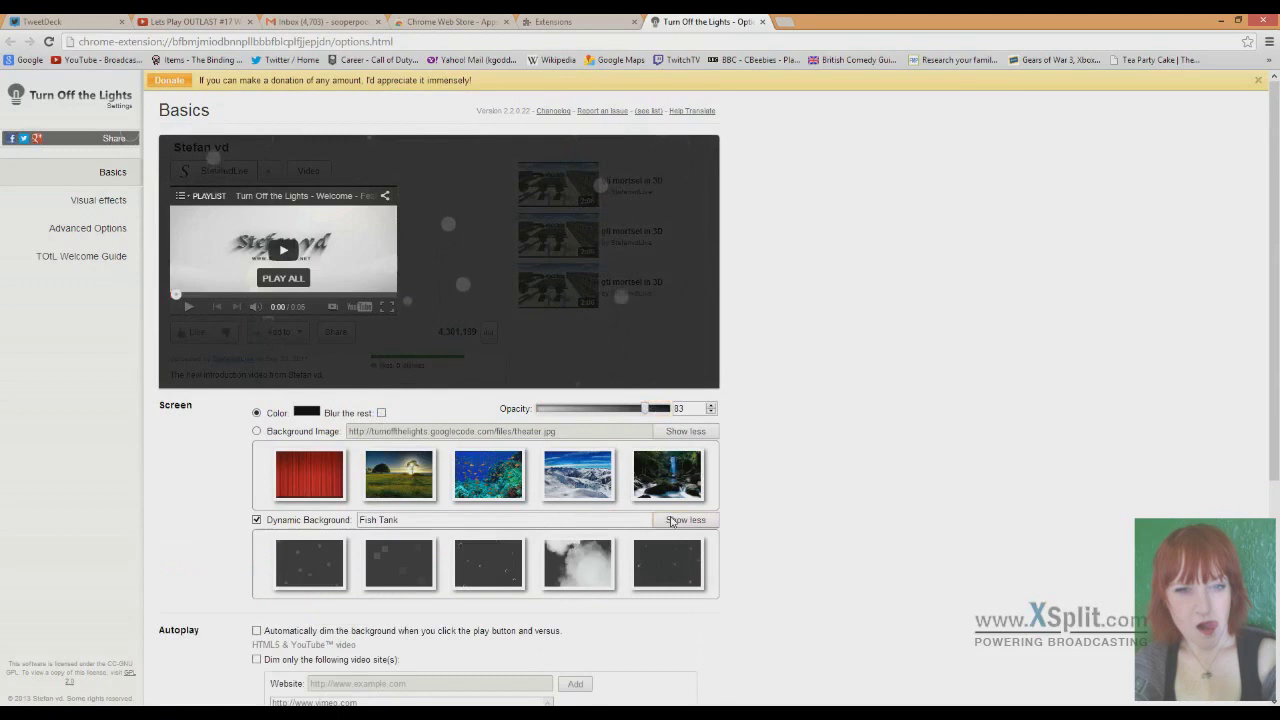
left_click(578, 567)
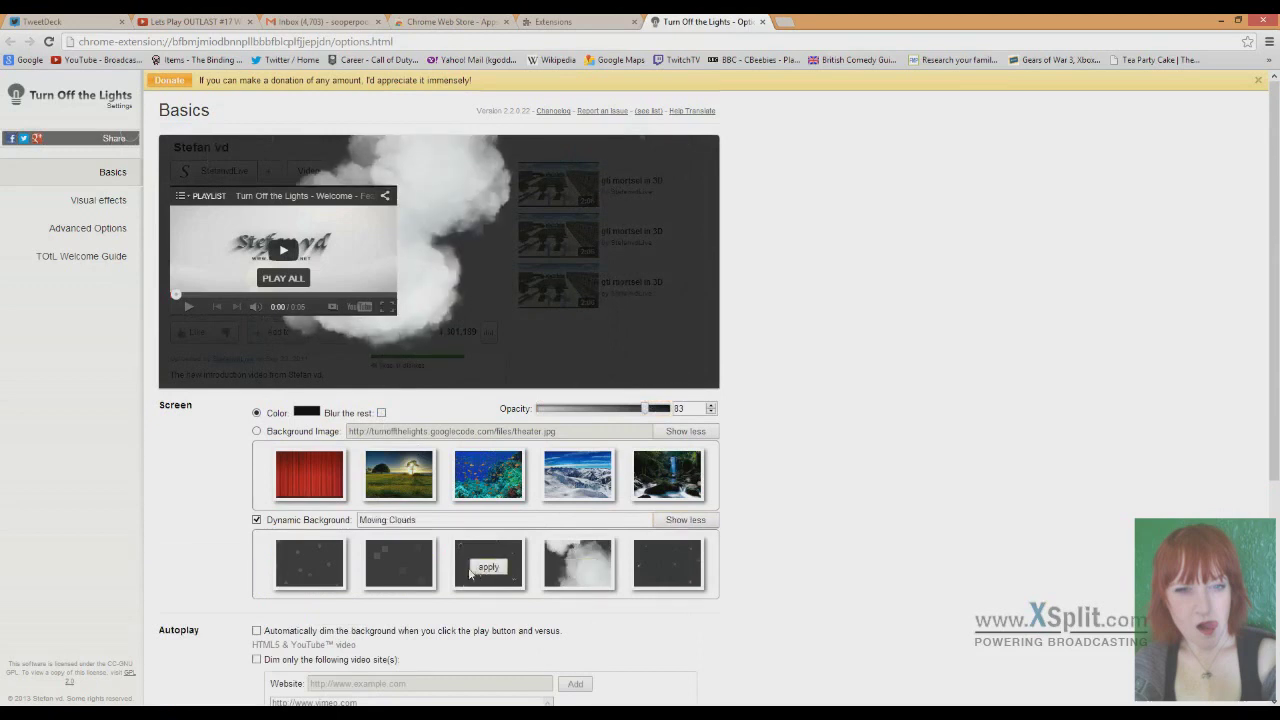
left_click(398, 567)
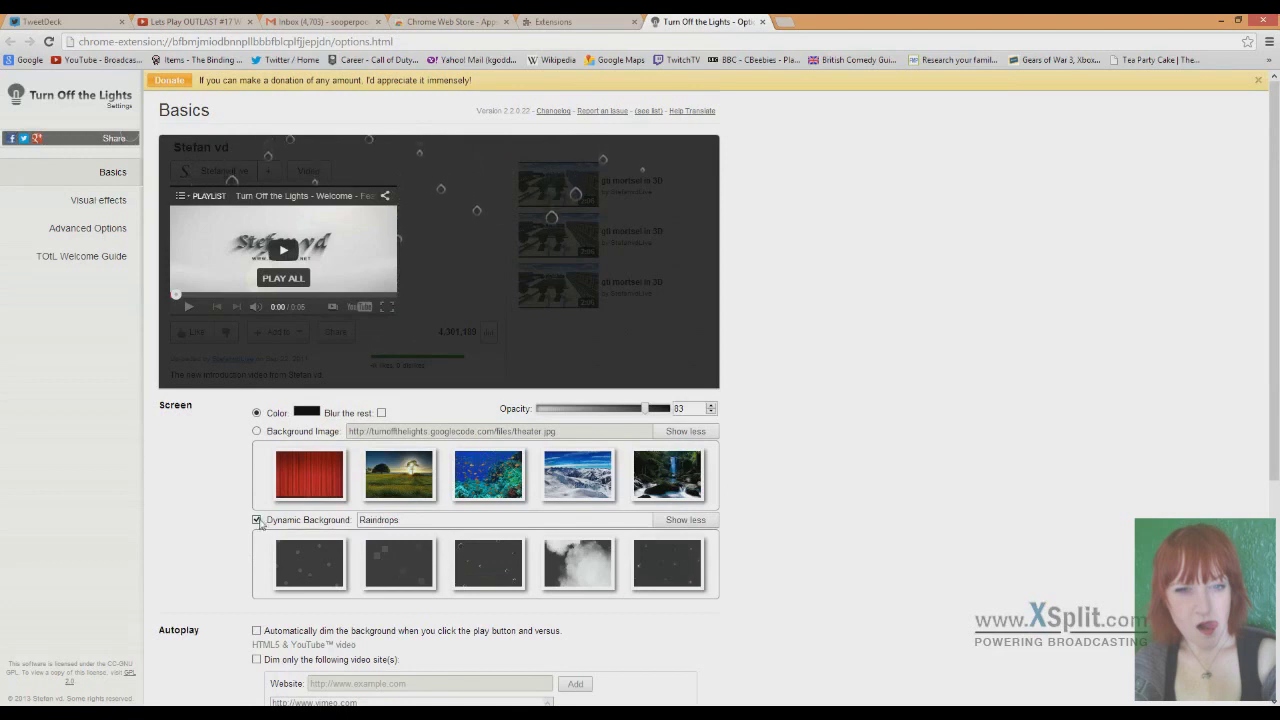
left_click(256, 520)
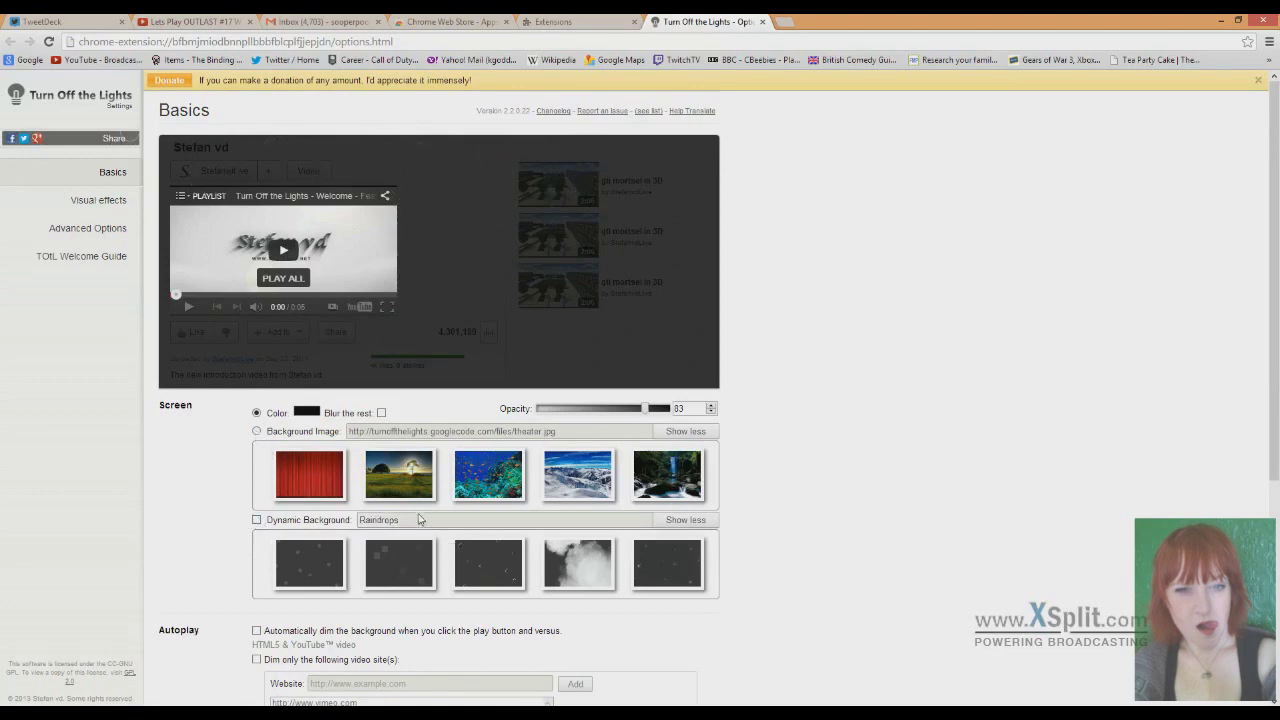
scroll(420, 519, "down", 2)
scroll(420, 519, "down", 2)
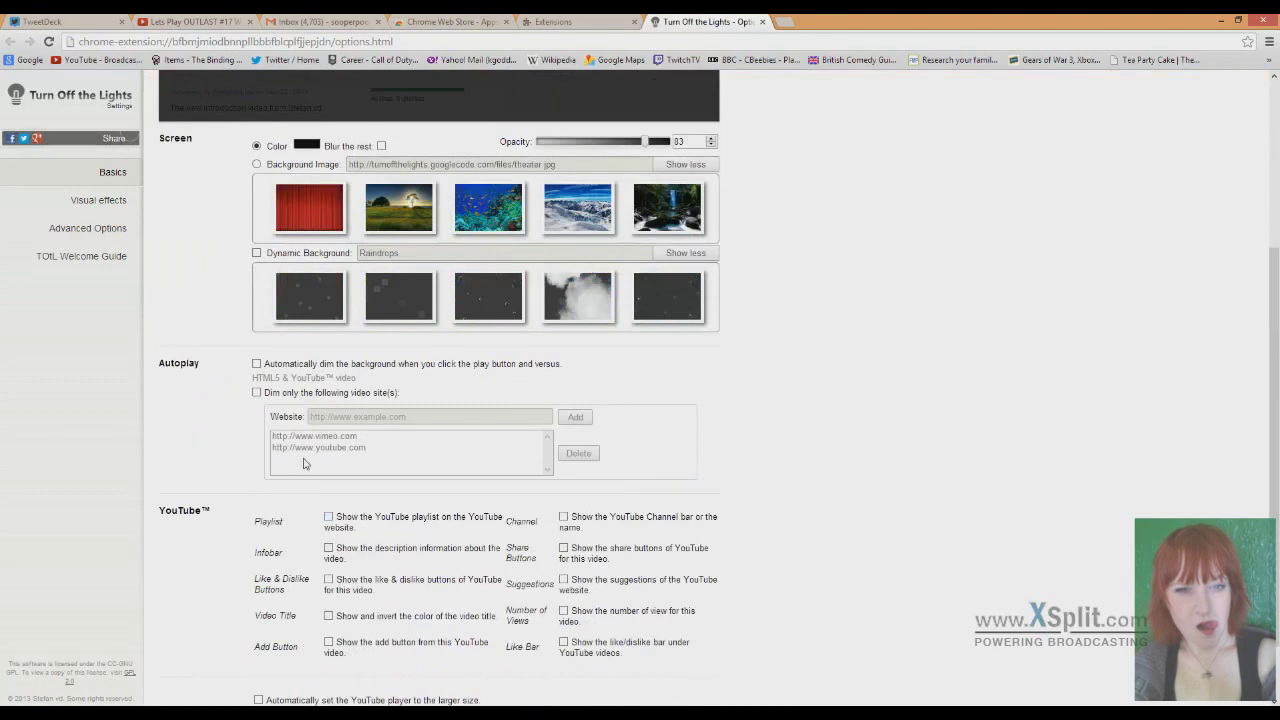
- Enable showing YouTube like & dislike buttons and auto-enlarging the YouTube player to the larger size
scroll(305, 463, "down", 1)
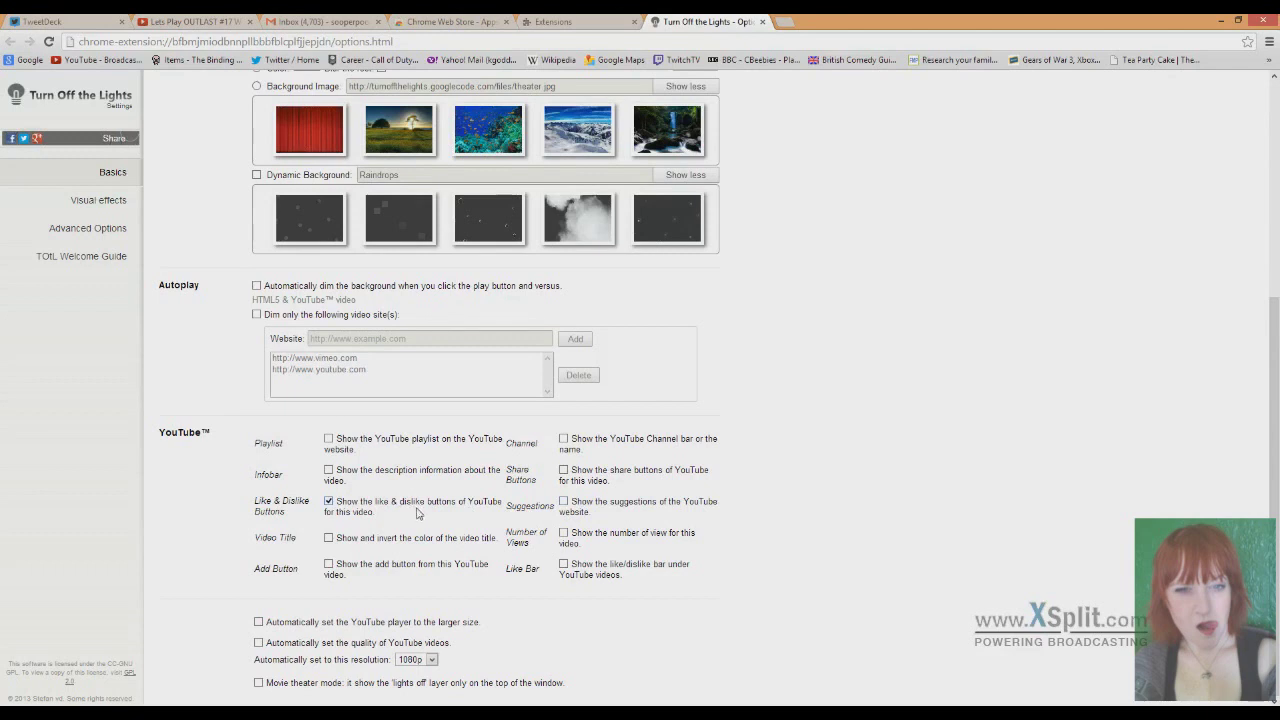
left_click(258, 622)
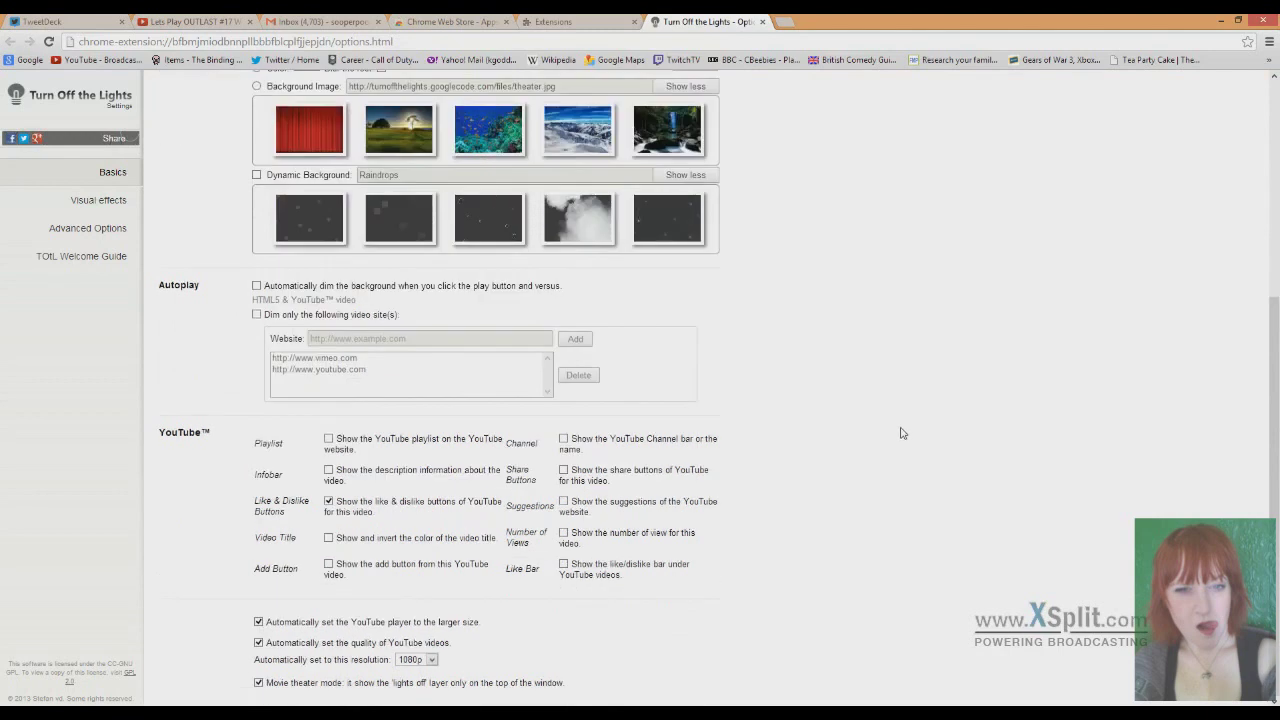
scroll(900, 433, "up", 4)
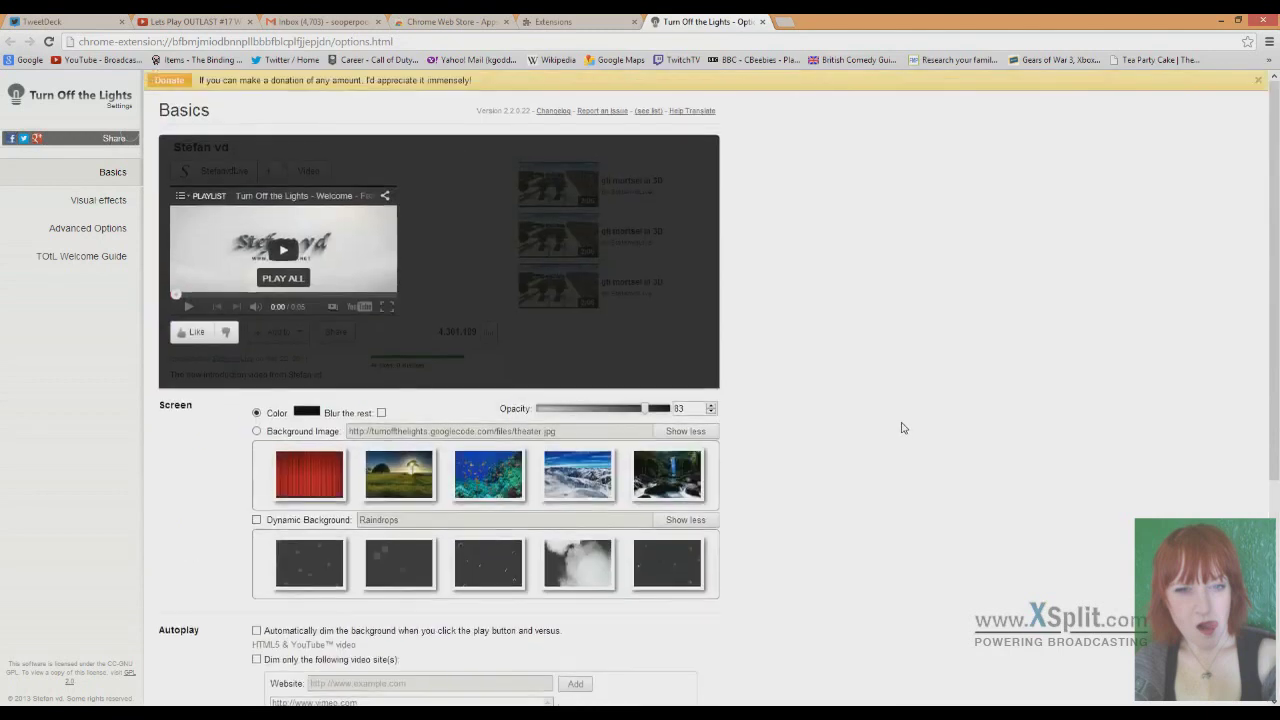
- Under Visual effects, enable solid-colour atmosphere lighting and play the Big Buck Bunny sample to preview it
left_click(94, 204)
scroll(533, 454, "down", 3)
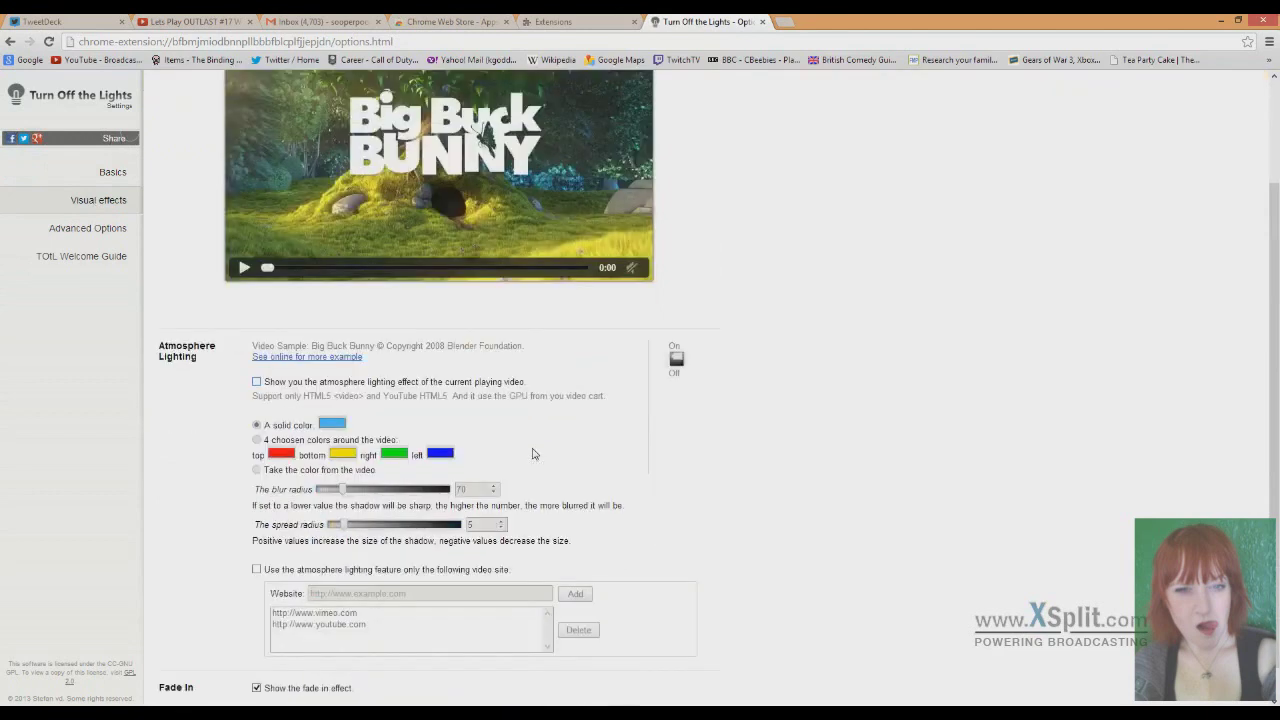
scroll(533, 454, "up", 3)
left_click(257, 516)
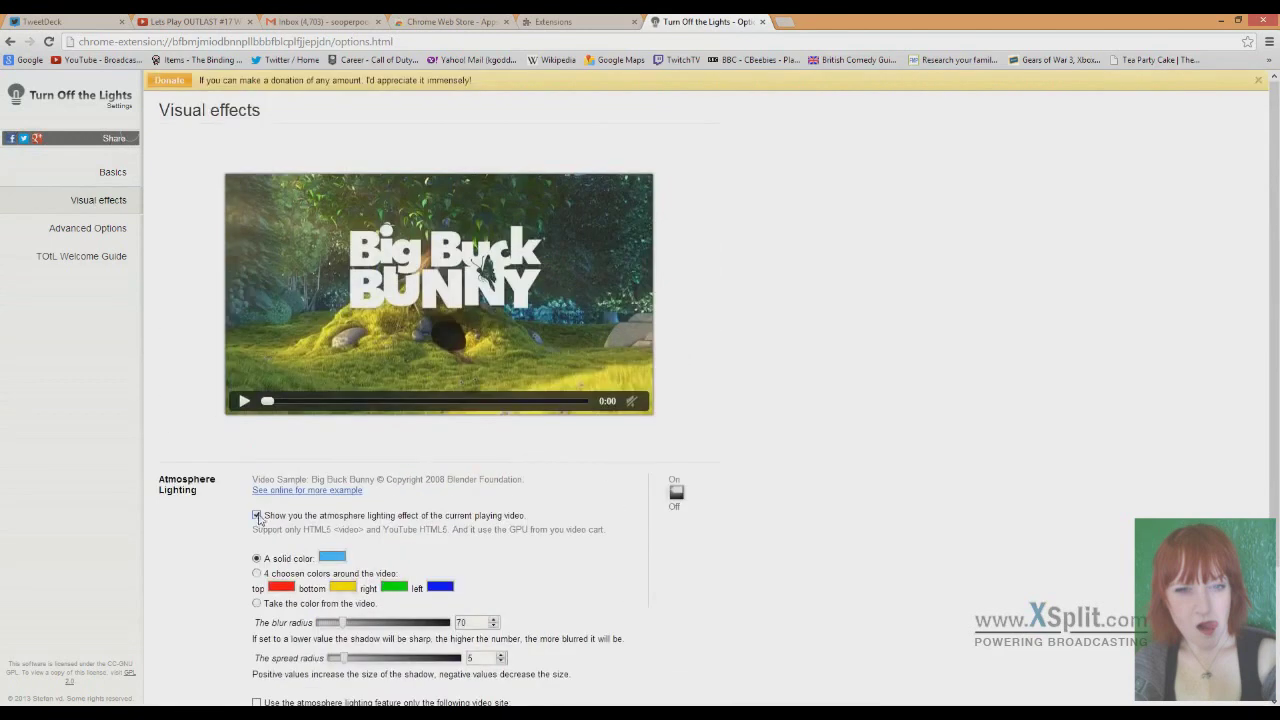
left_click(257, 516)
scroll(510, 555, "down", 4)
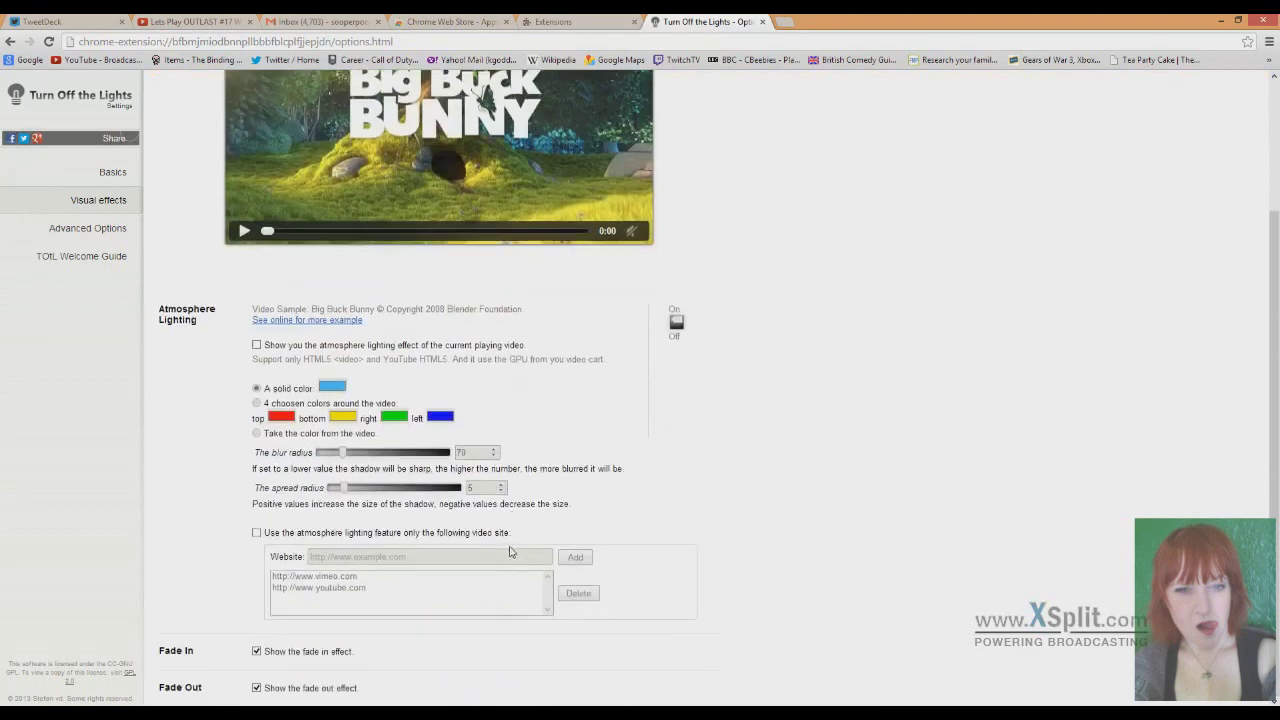
left_click(256, 346)
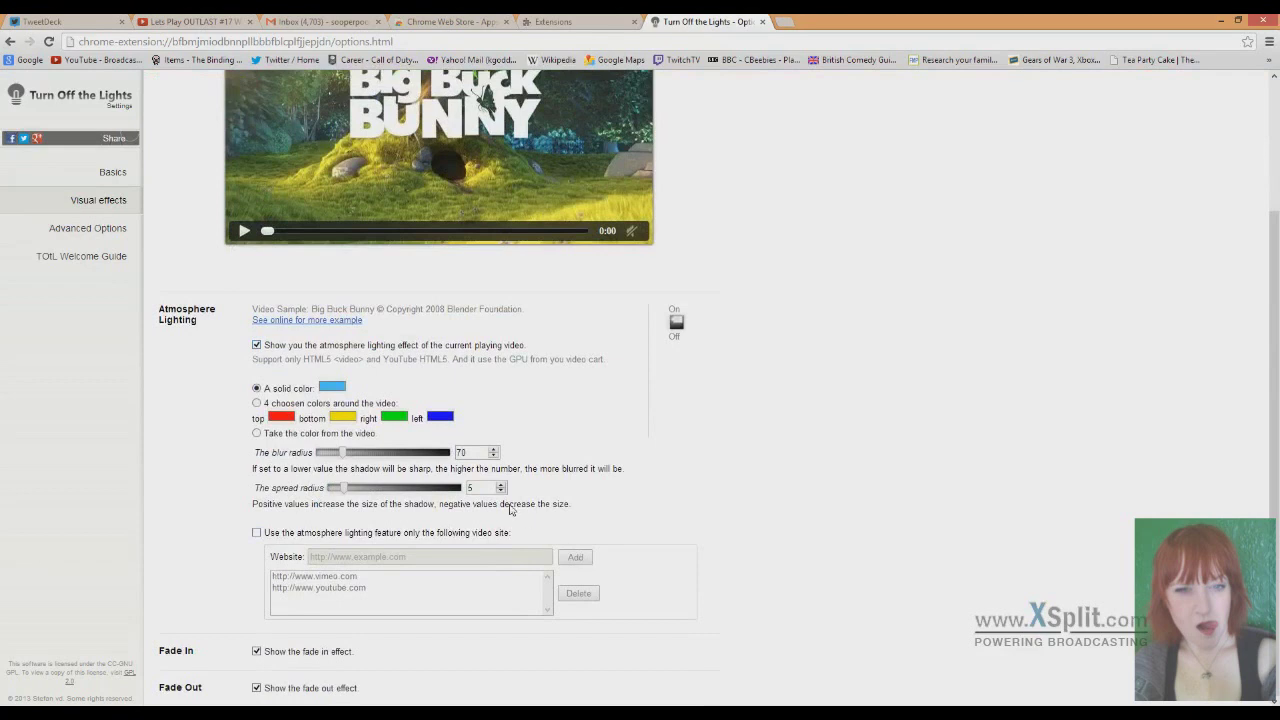
scroll(556, 537, "up", 4)
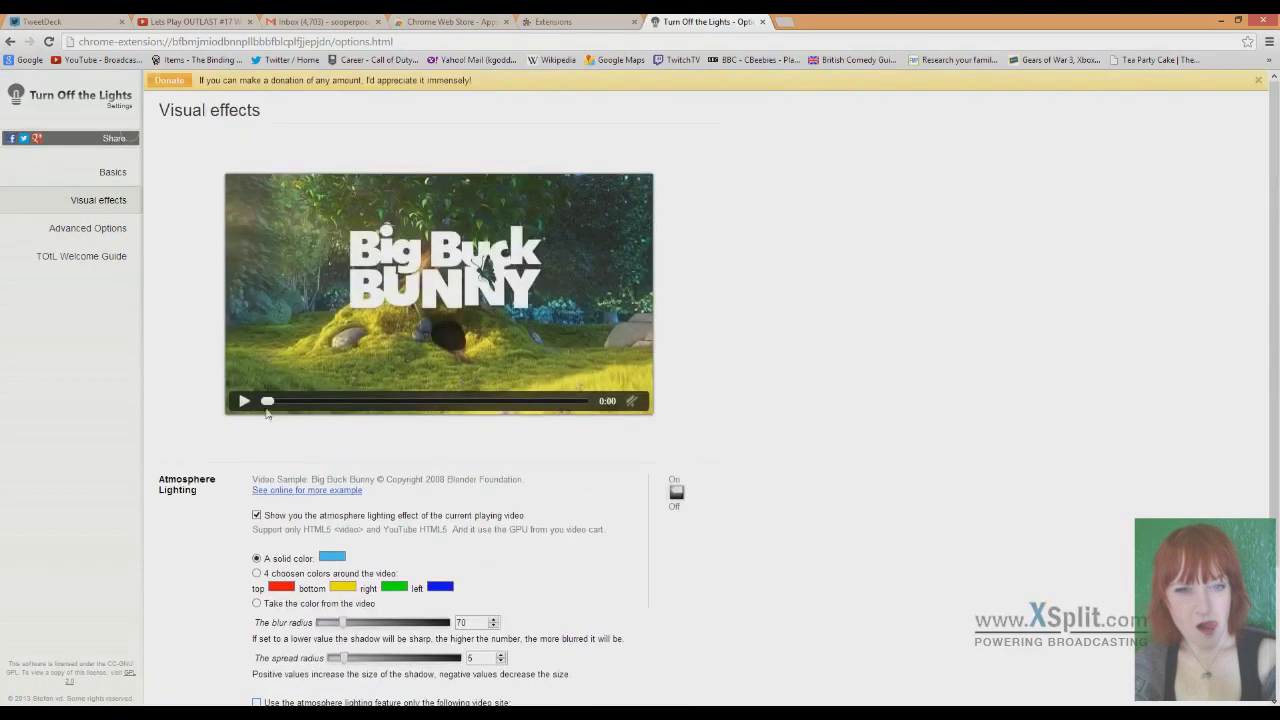
left_click(243, 401)
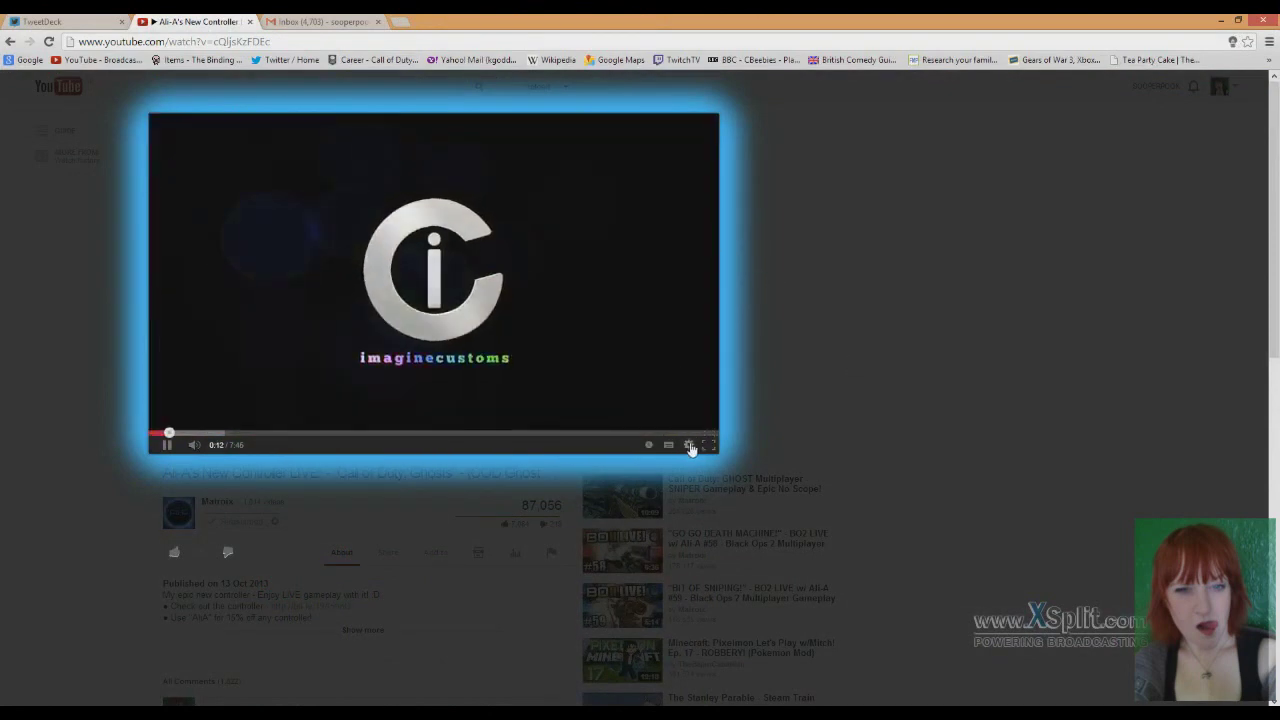
- Set the Call of Duty Time - Faboom video to 1080p and dim the page around it
left_click(689, 446)
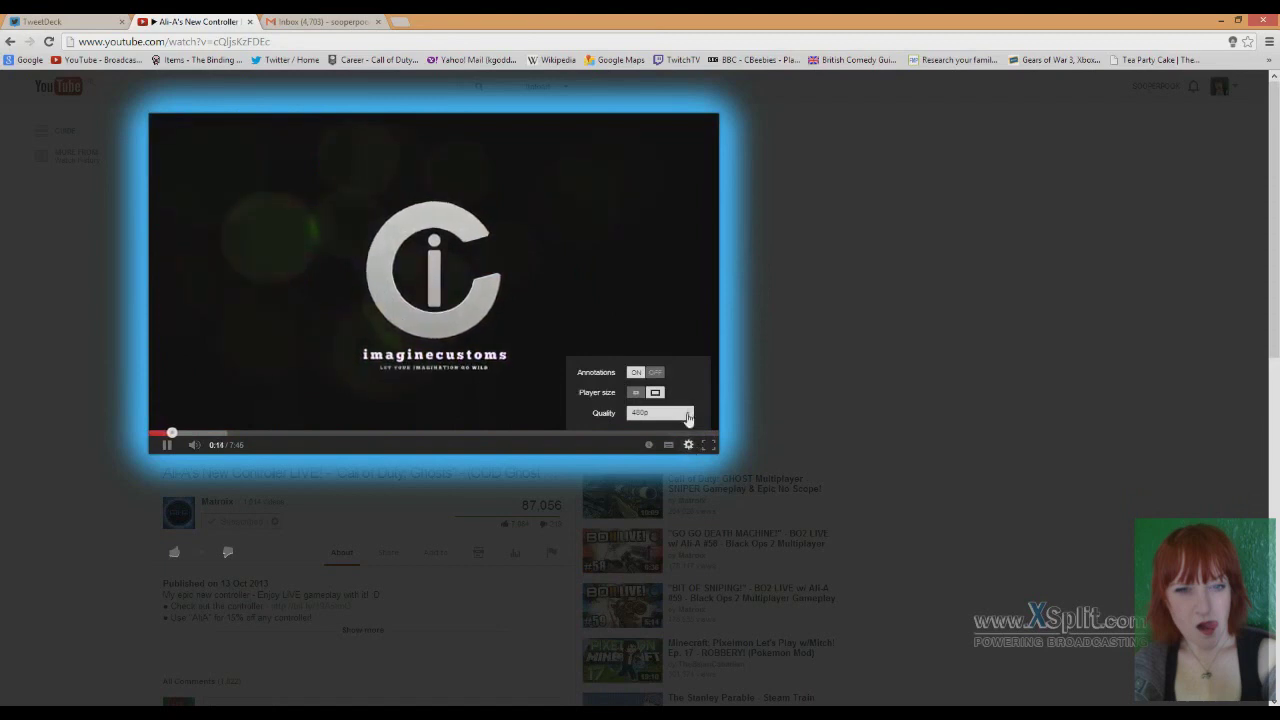
left_click(688, 418)
left_click(688, 418)
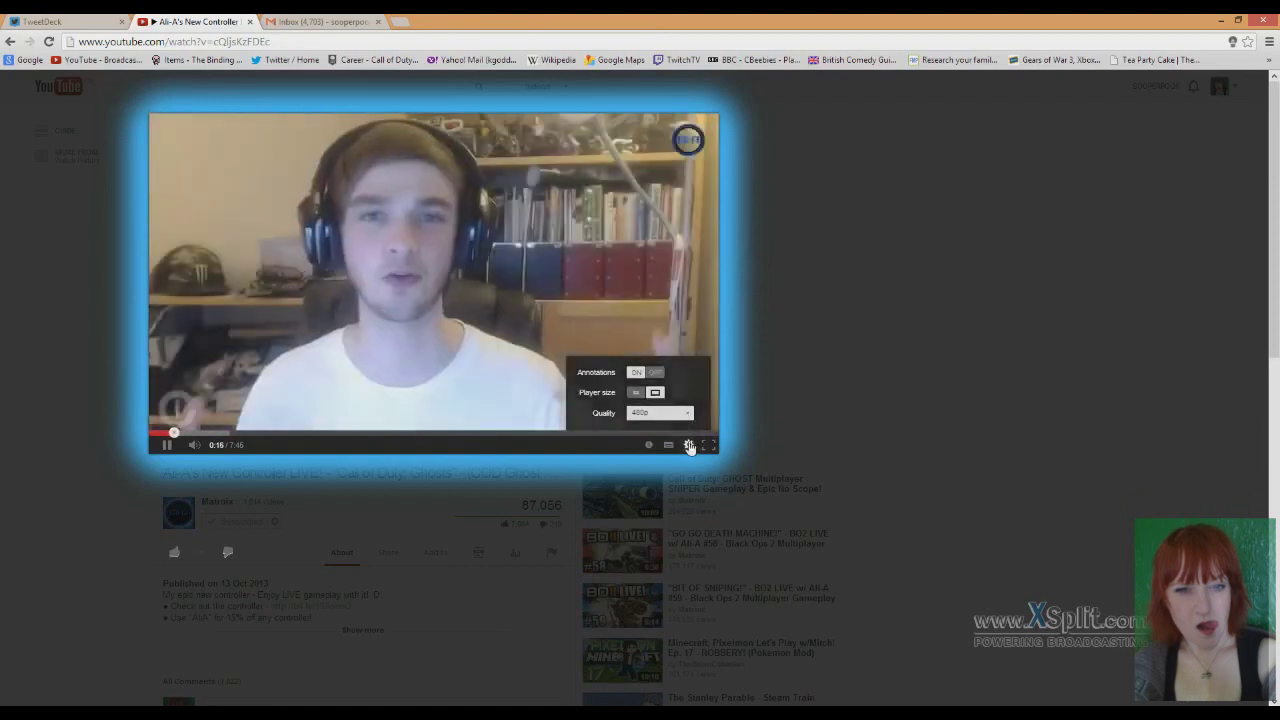
left_click(689, 445)
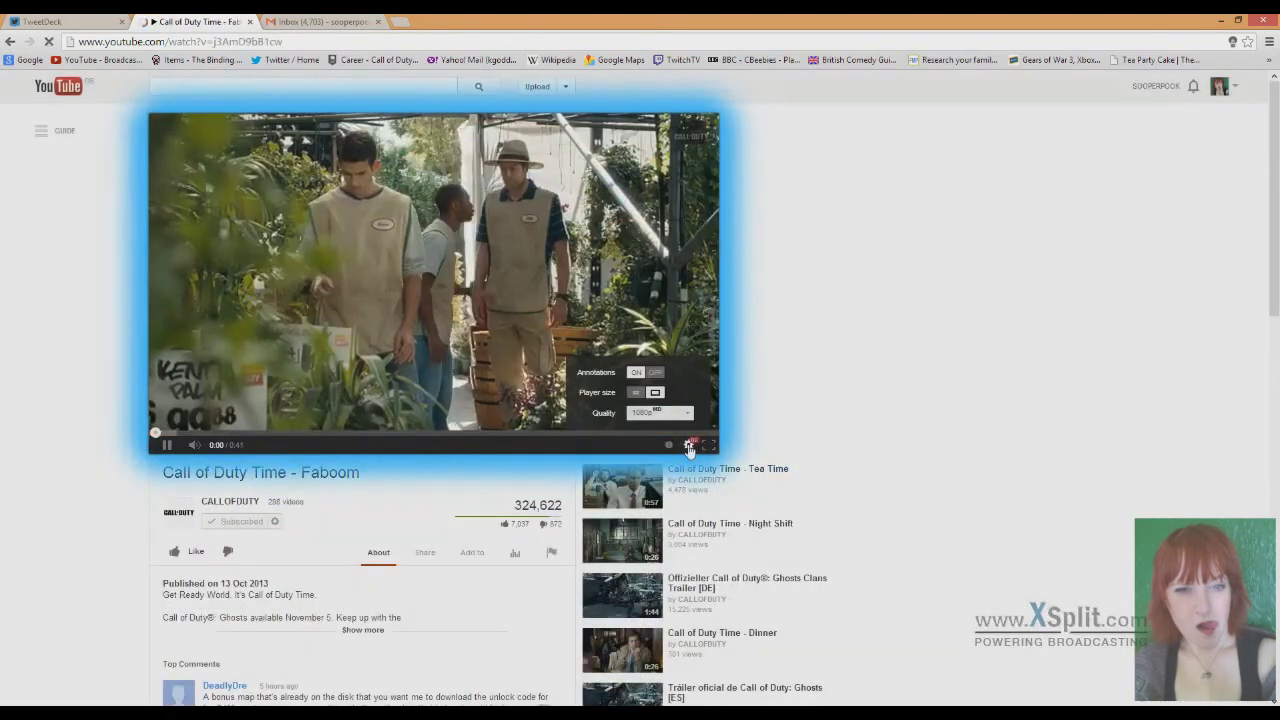
left_click(689, 445)
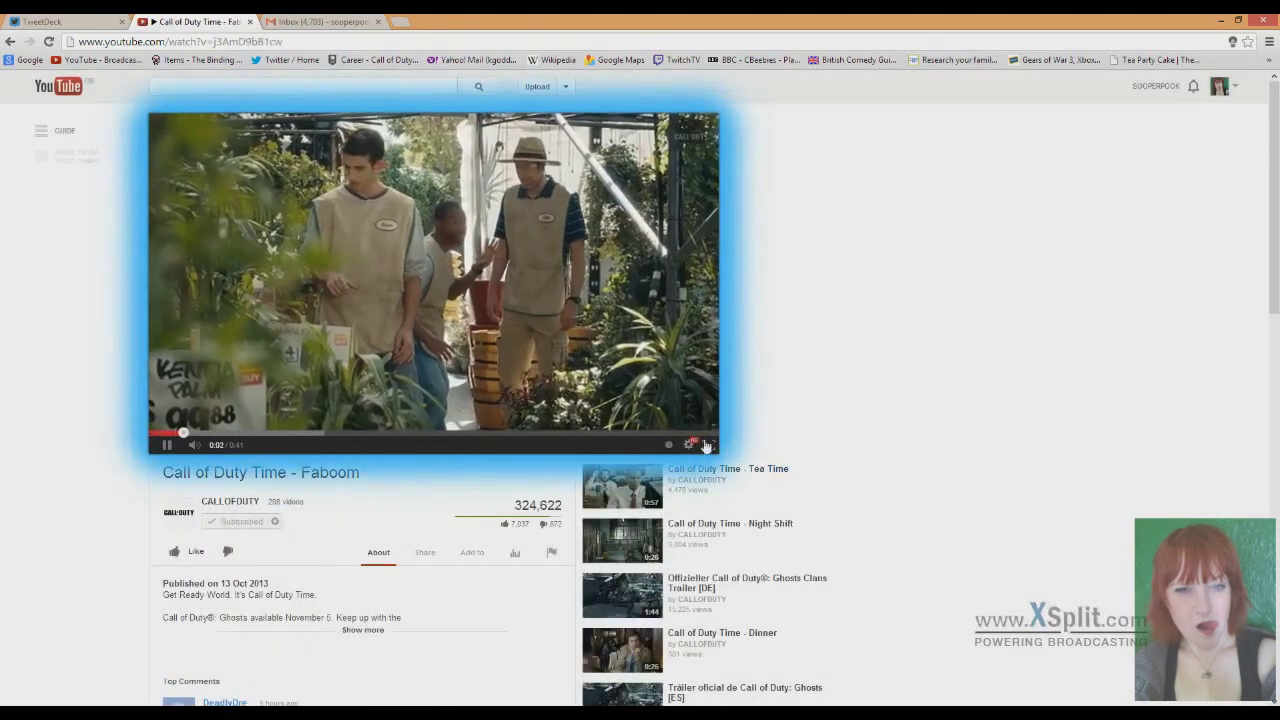
left_click(1233, 46)
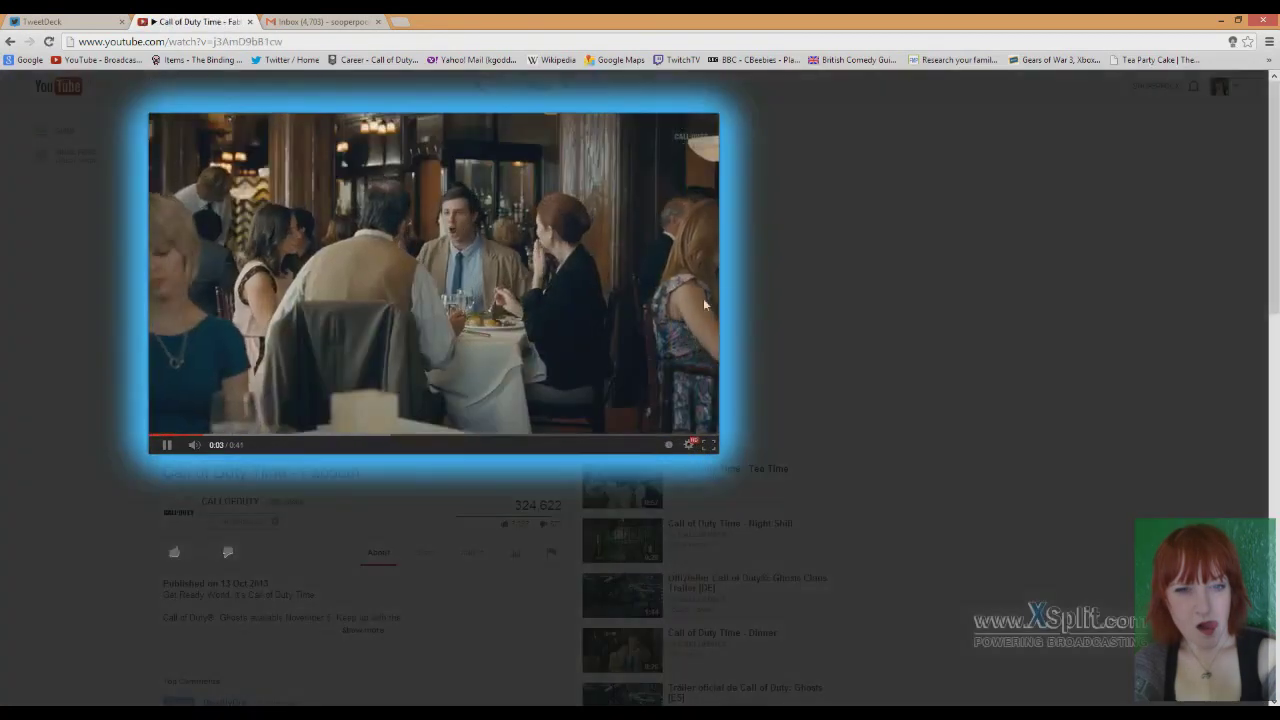
left_click(689, 445)
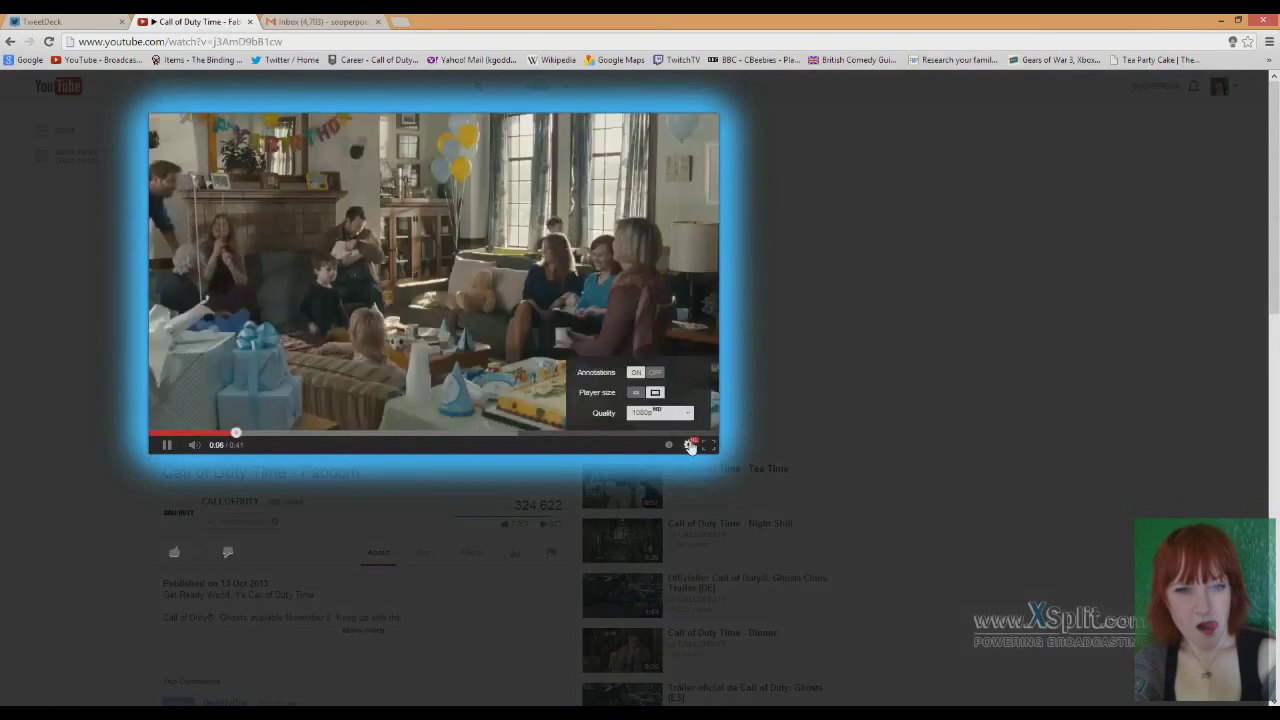
left_click(690, 446)
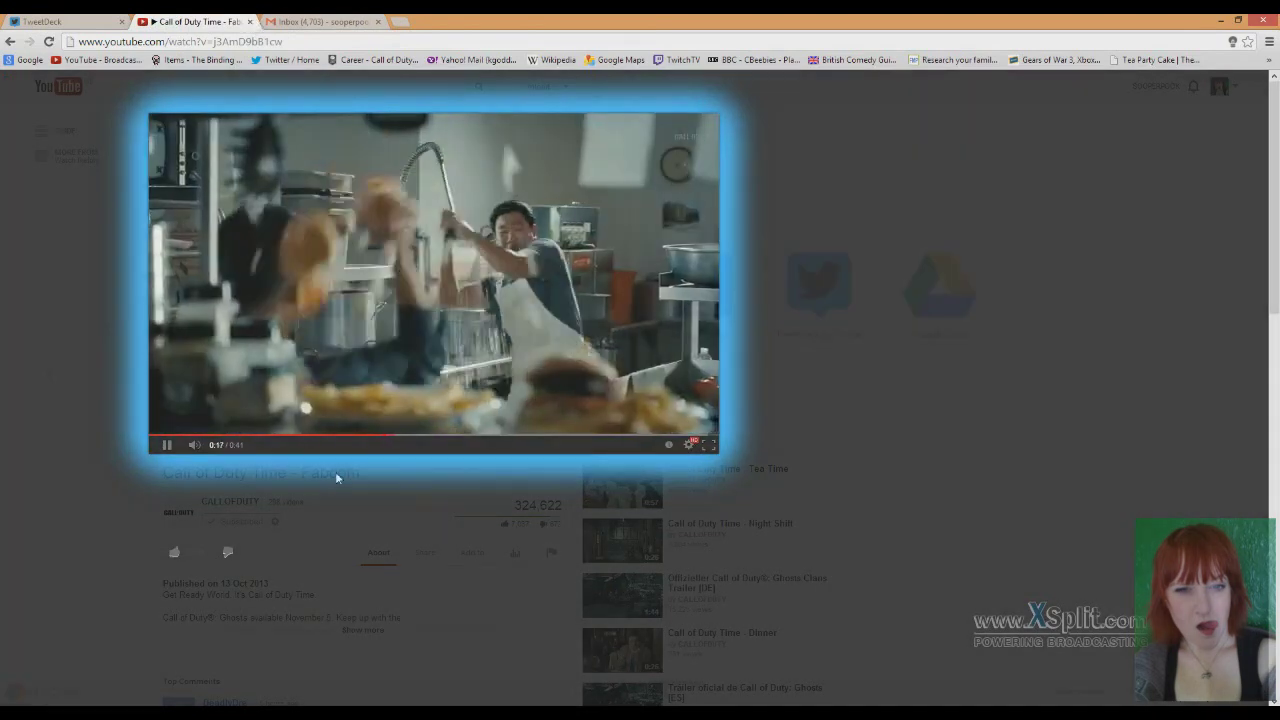
- Replace the YouTube tab with a Google search for 'turn off the lights' and dim the results
left_click(250, 21)
key("ctrl+t")
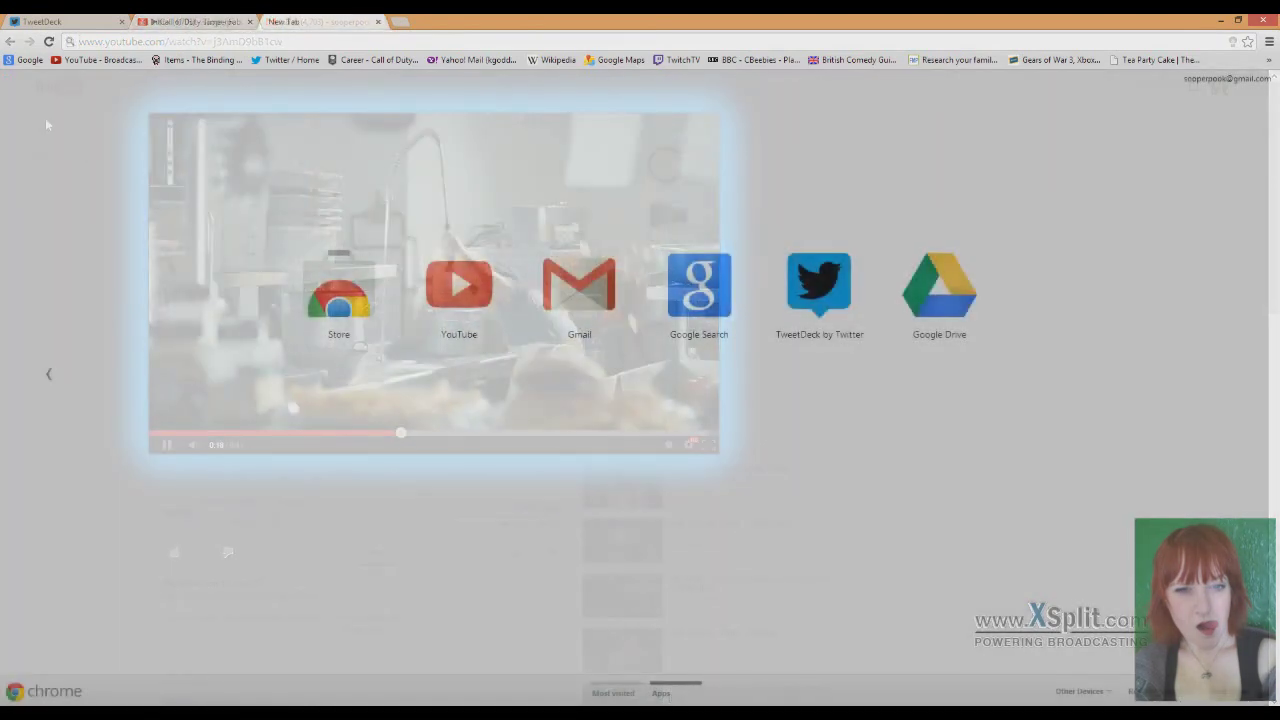
type("turn off the lights")
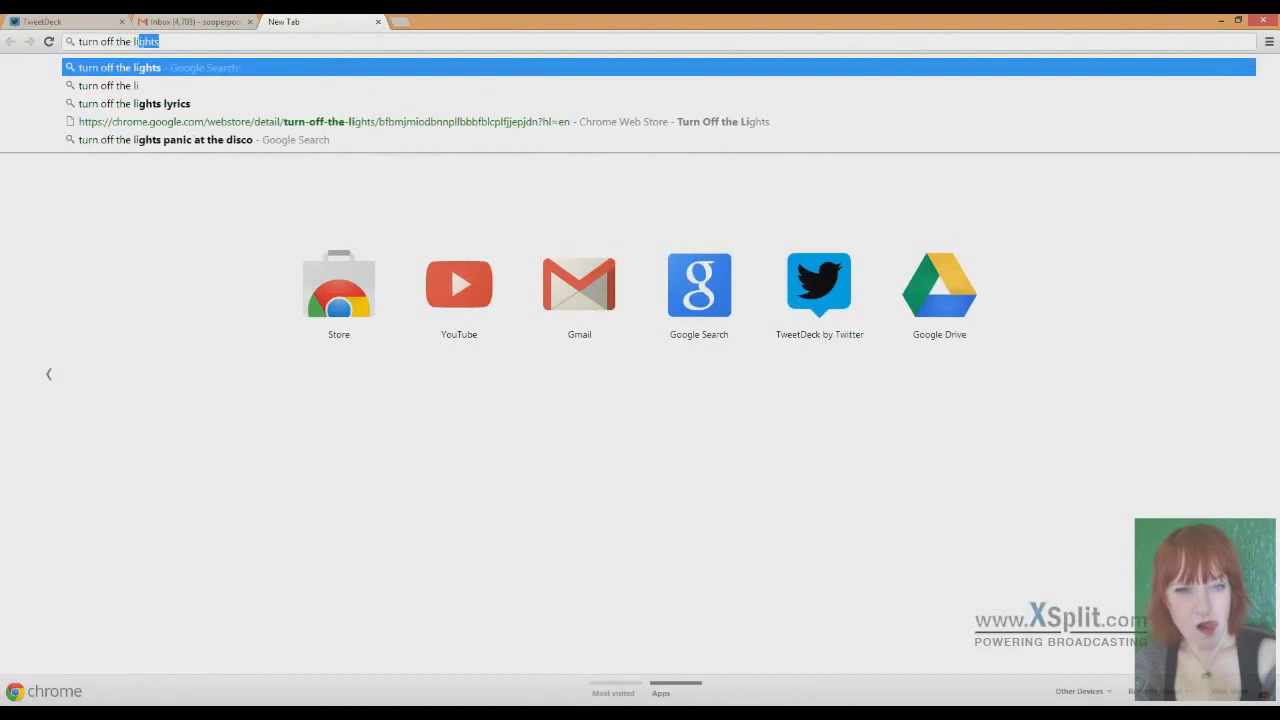
key("Return")
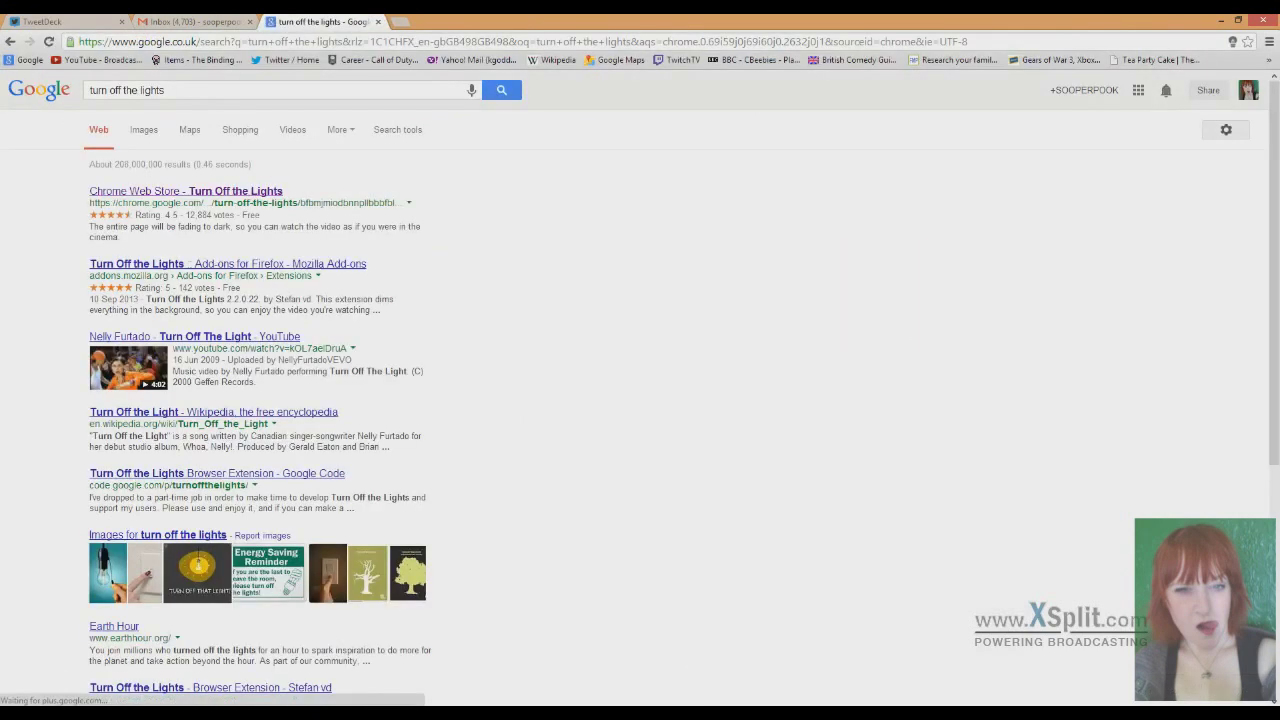
left_click(1234, 43)
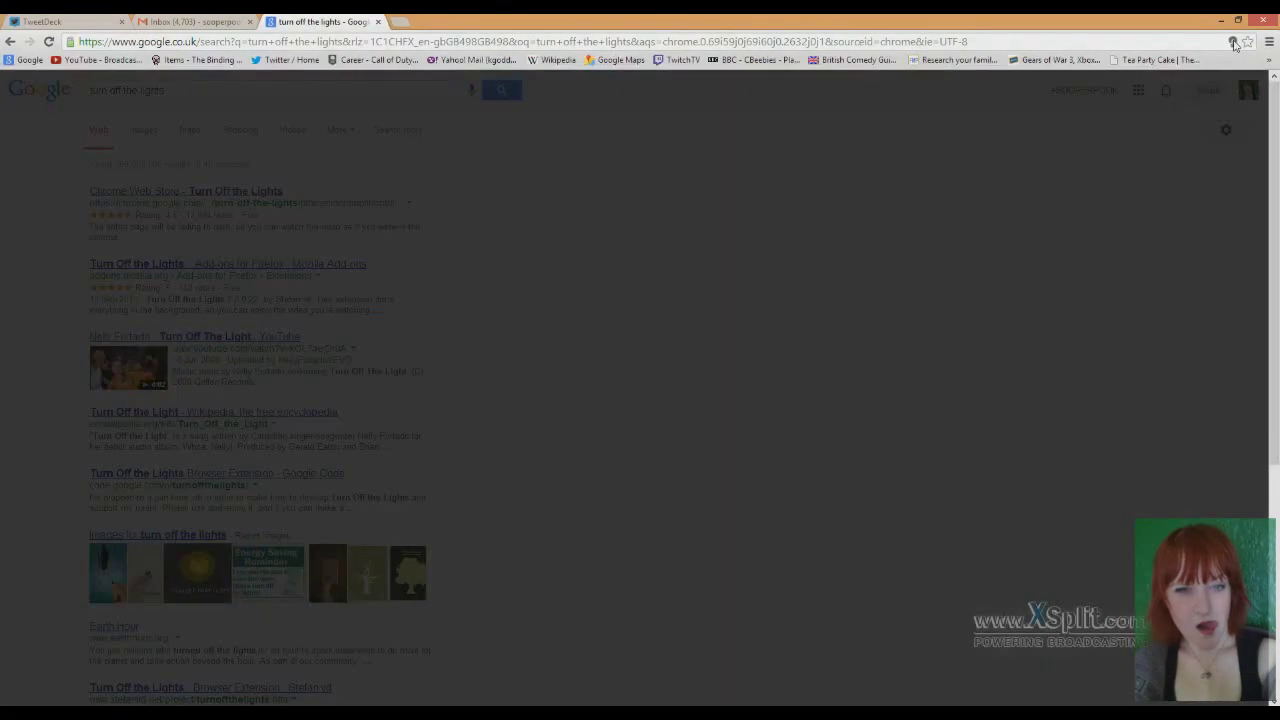